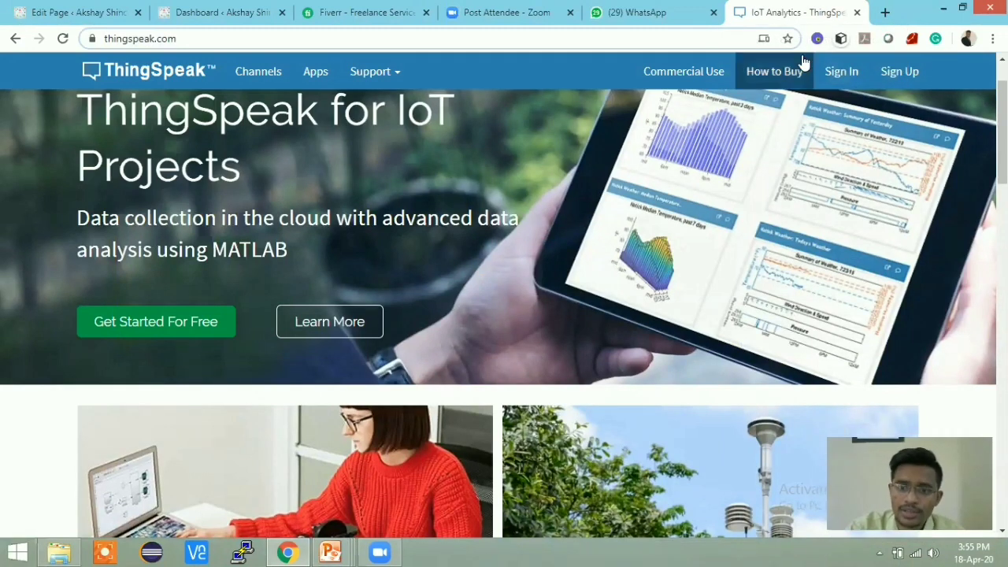
# Sign in to ThingSpeak with the account's e-mail address and password
pyautogui.click(841, 74)
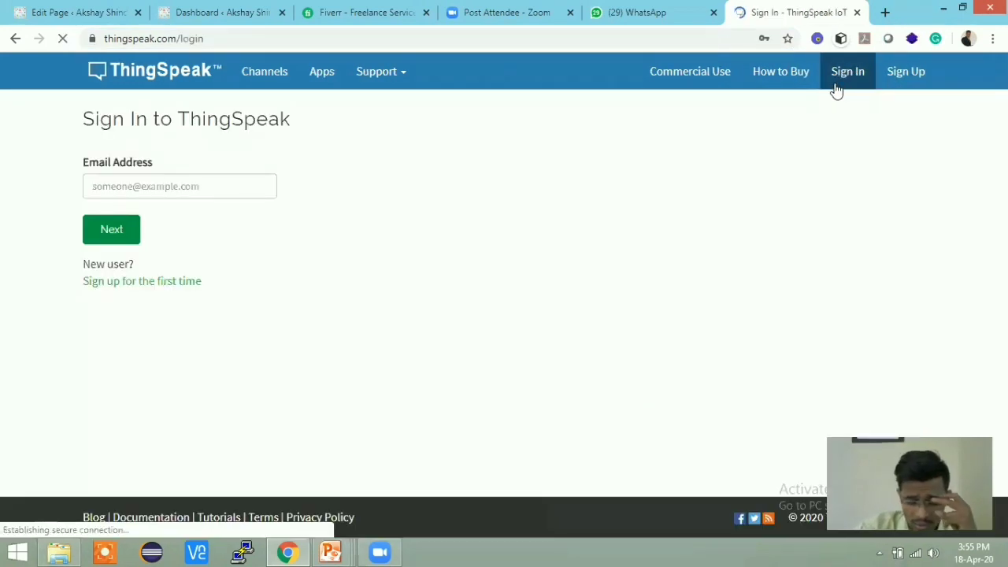
pyautogui.click(113, 189)
pyautogui.click(131, 251)
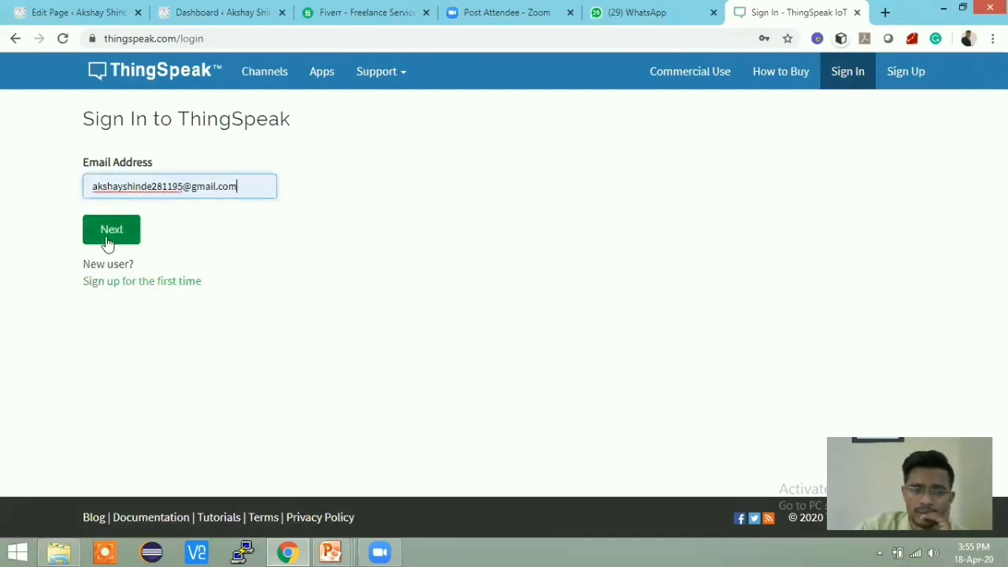
pyautogui.click(108, 239)
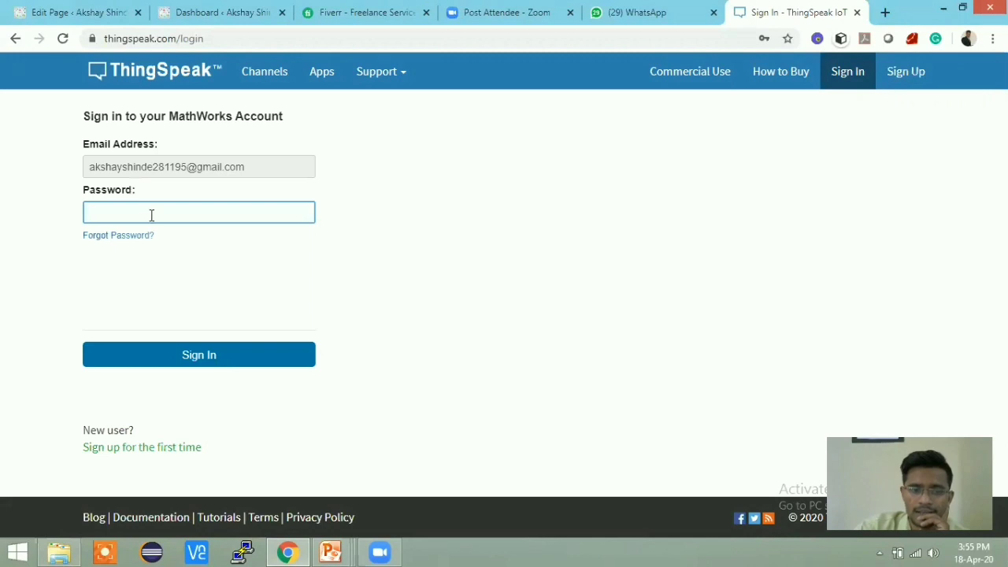
pyautogui.click(152, 215)
pyautogui.click(155, 248)
pyautogui.click(187, 361)
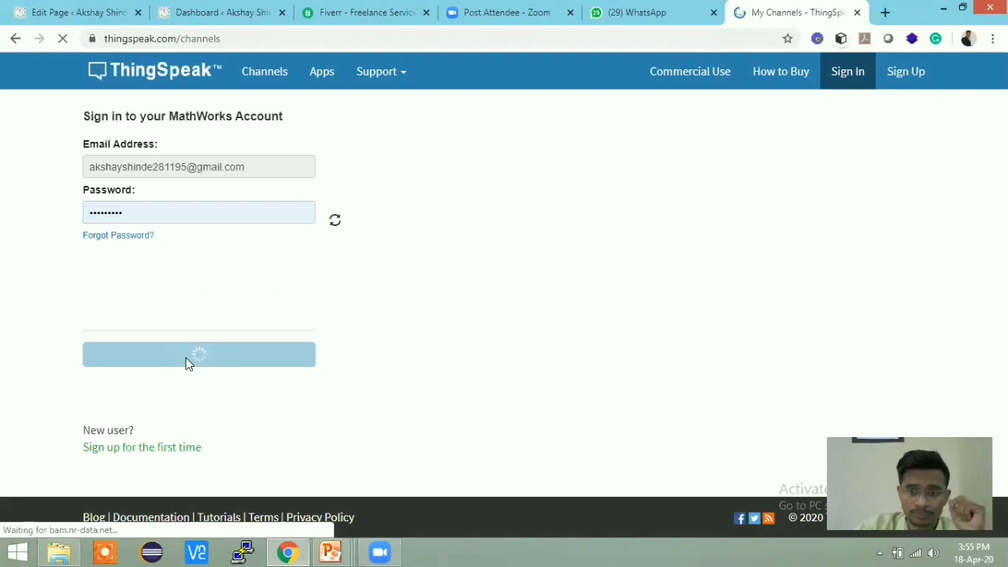
# Look over the account's own channel list and the available account options
pyautogui.scroll(-2, 211, 344)
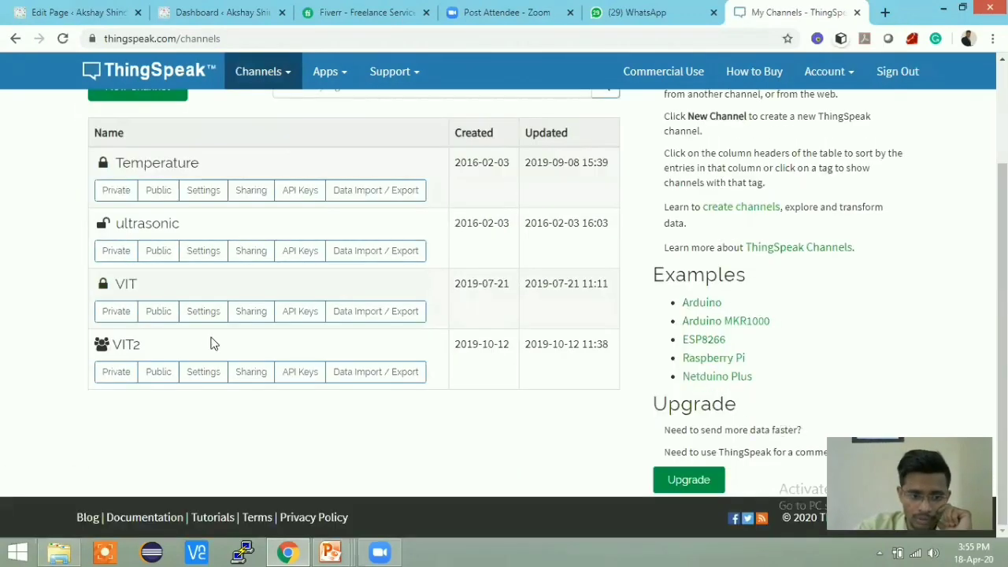
pyautogui.scroll(2, 580, 355)
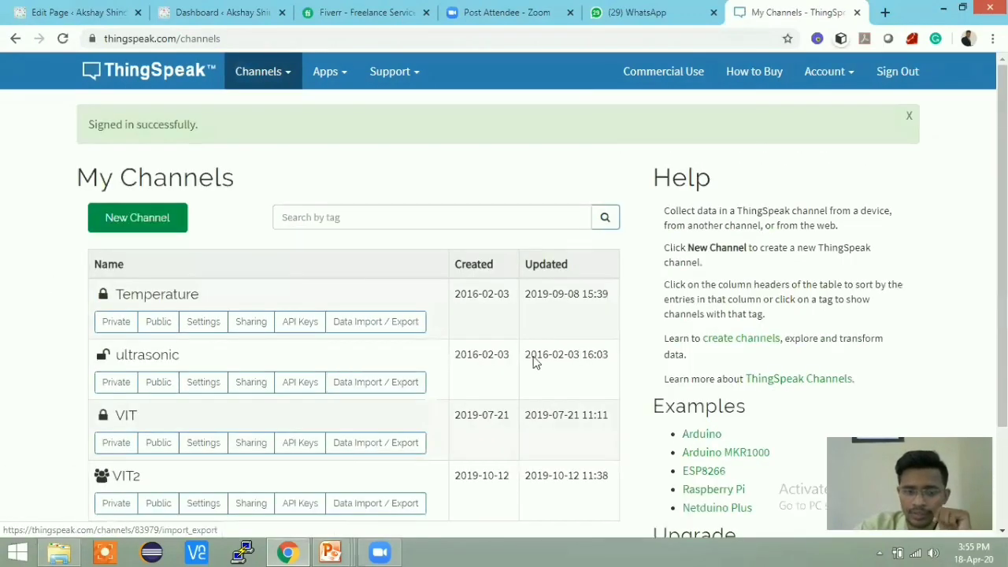
pyautogui.scroll(-1, 533, 360)
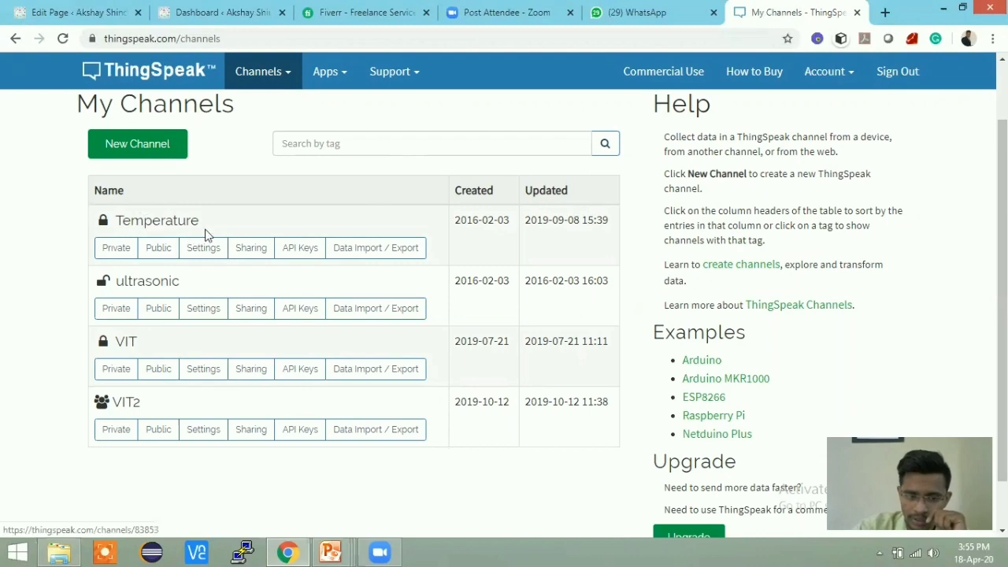
pyautogui.scroll(1, 370, 315)
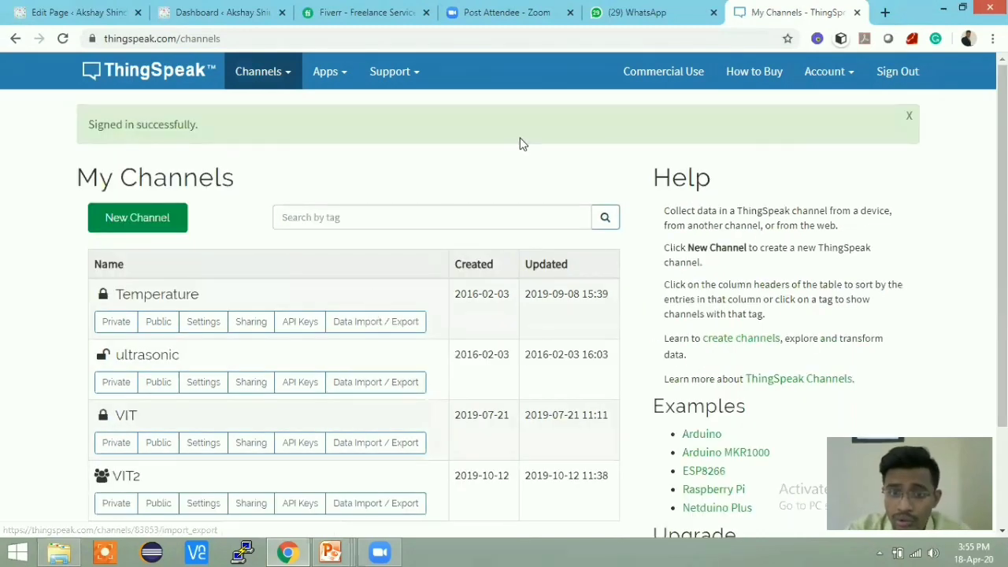
pyautogui.click(841, 85)
pyautogui.scroll(-1, 614, 199)
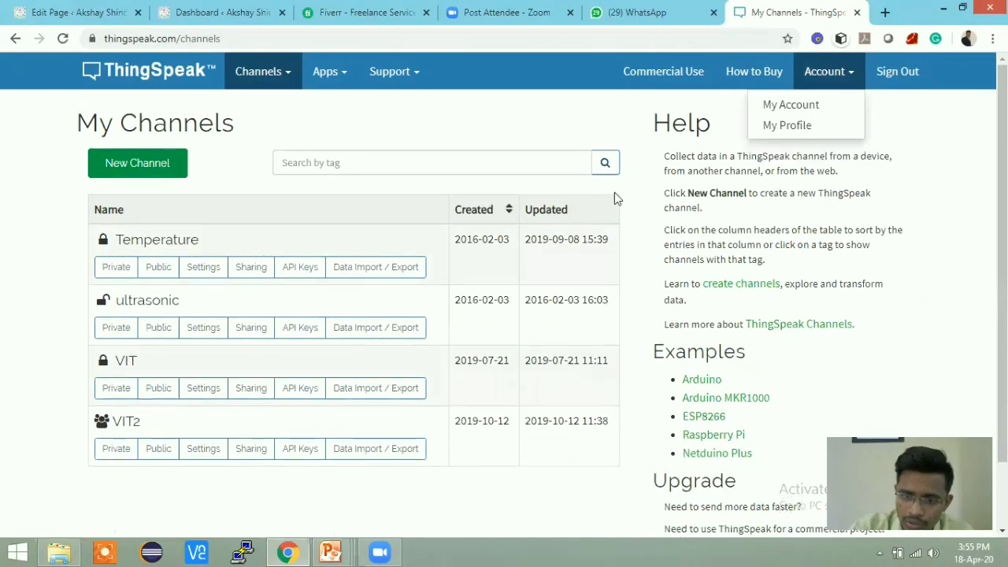
pyautogui.click(363, 107)
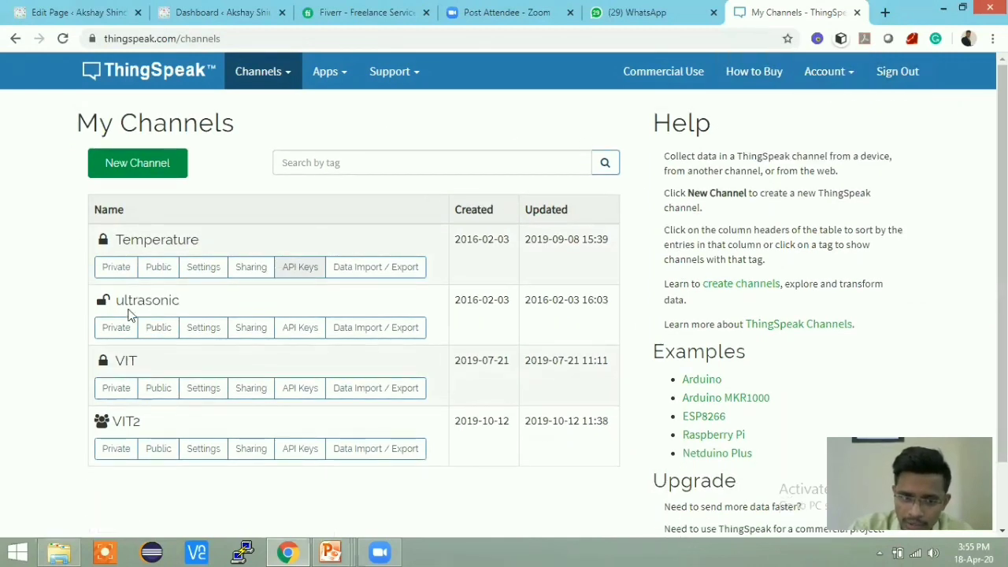
# Browse the public channels and open the Temperature / Humidity Munich channel
pyautogui.click(282, 72)
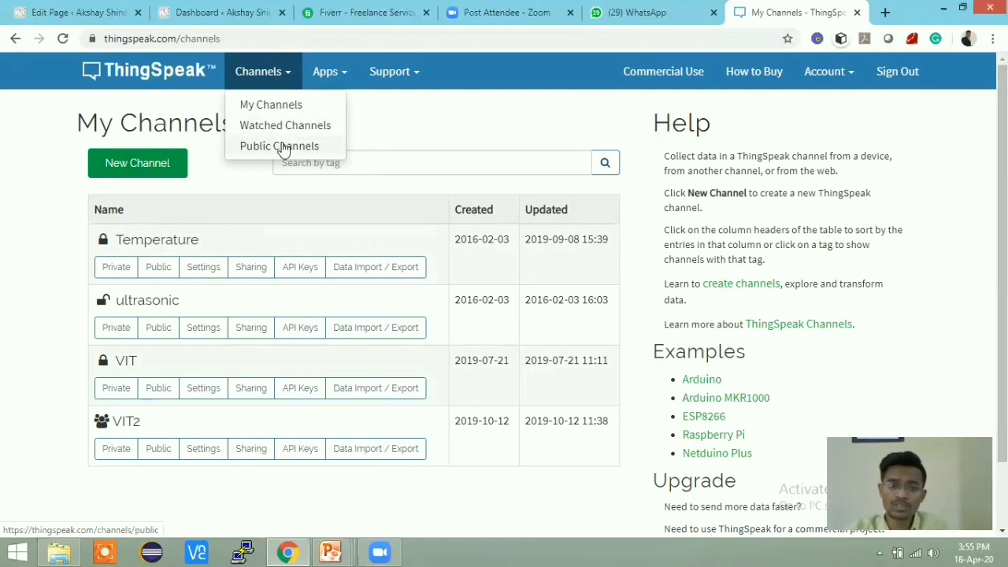
pyautogui.click(283, 149)
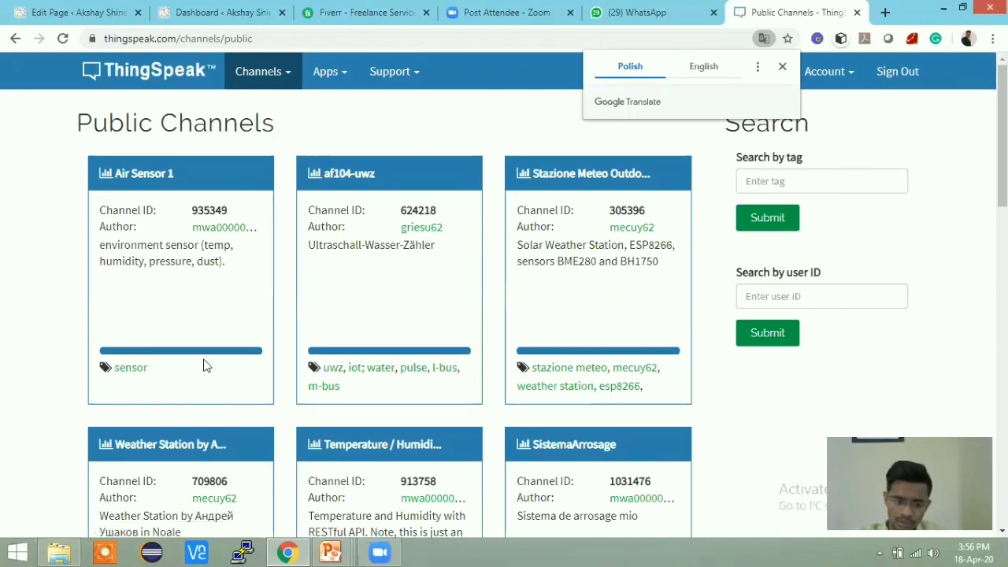
pyautogui.scroll(-1, 203, 362)
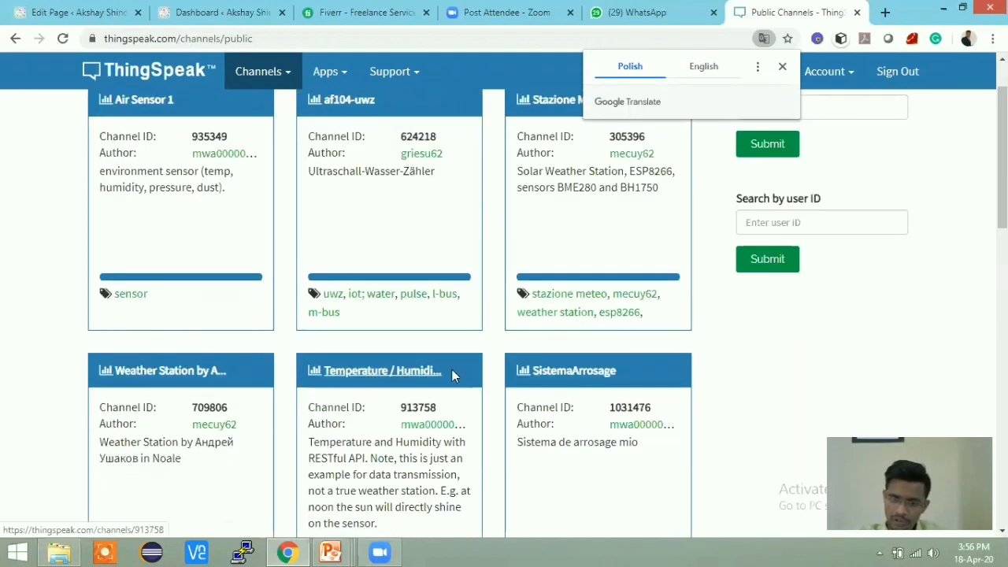
pyautogui.click(350, 374)
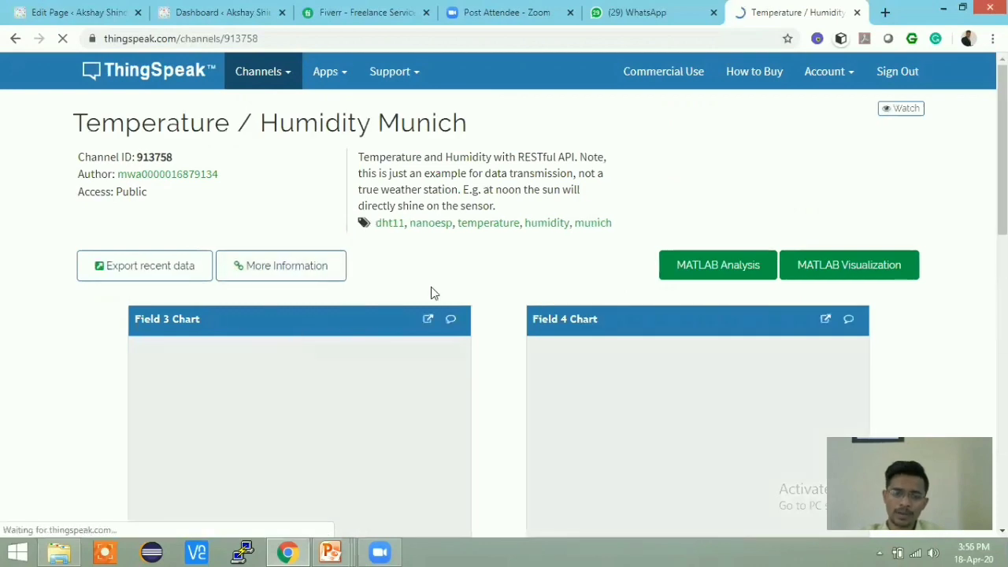
# Examine the Munich channel's field charts, temperature and humidity gauges, and the temperature-humidity correlation plot
pyautogui.scroll(-2, 432, 291)
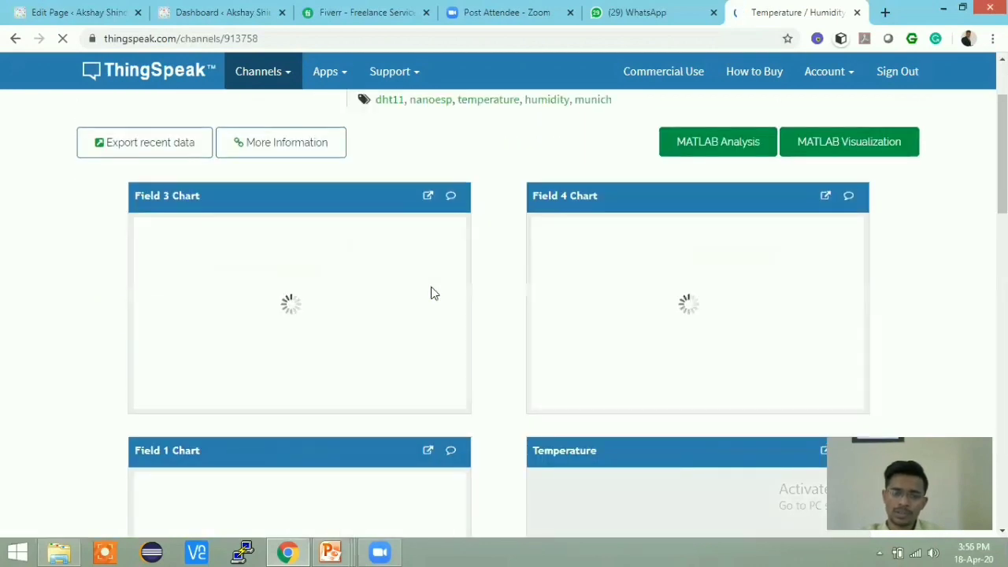
pyautogui.scroll(2, 430, 293)
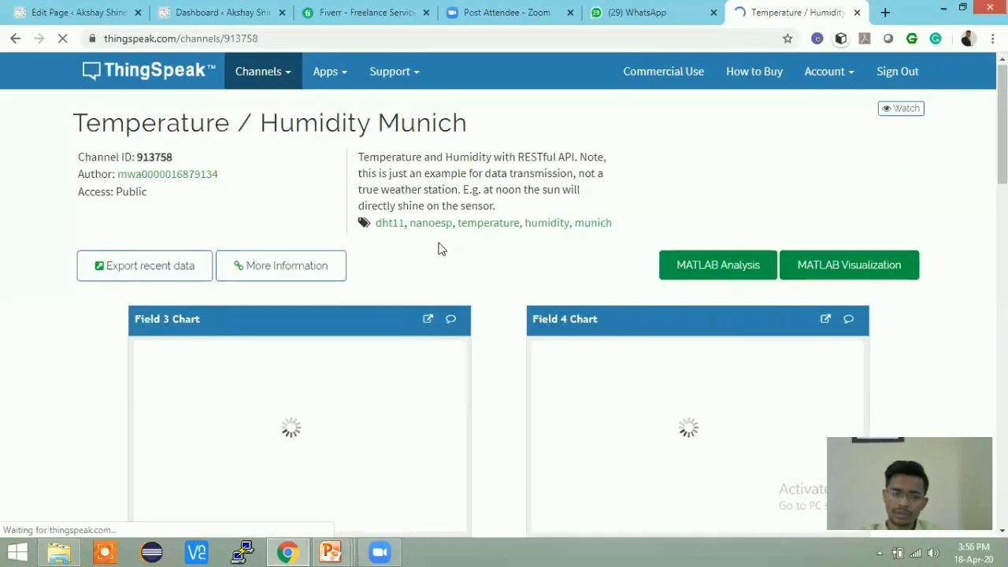
pyautogui.scroll(-1, 453, 296)
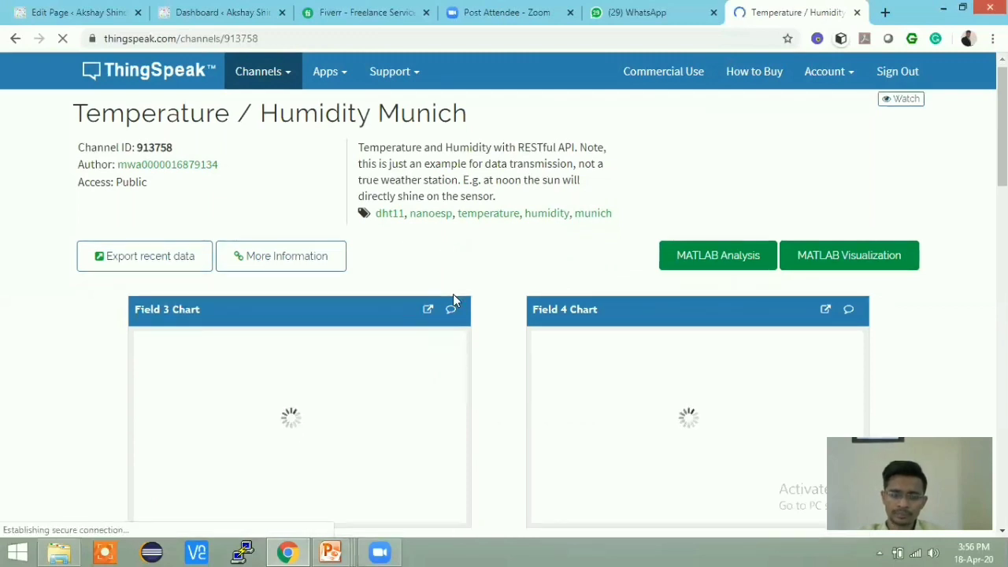
pyautogui.scroll(-6, 454, 297)
pyautogui.scroll(1, 274, 217)
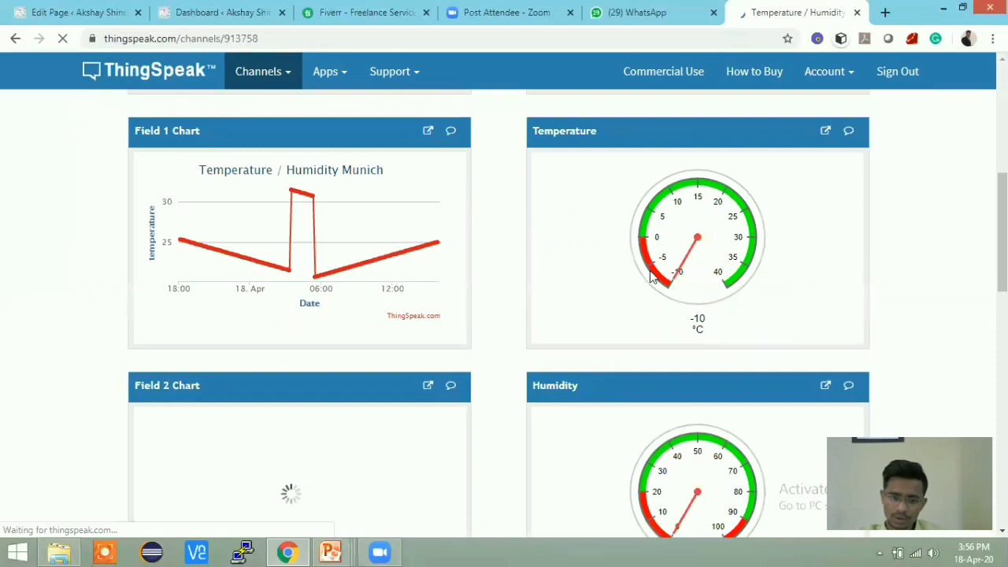
pyautogui.scroll(-3, 646, 303)
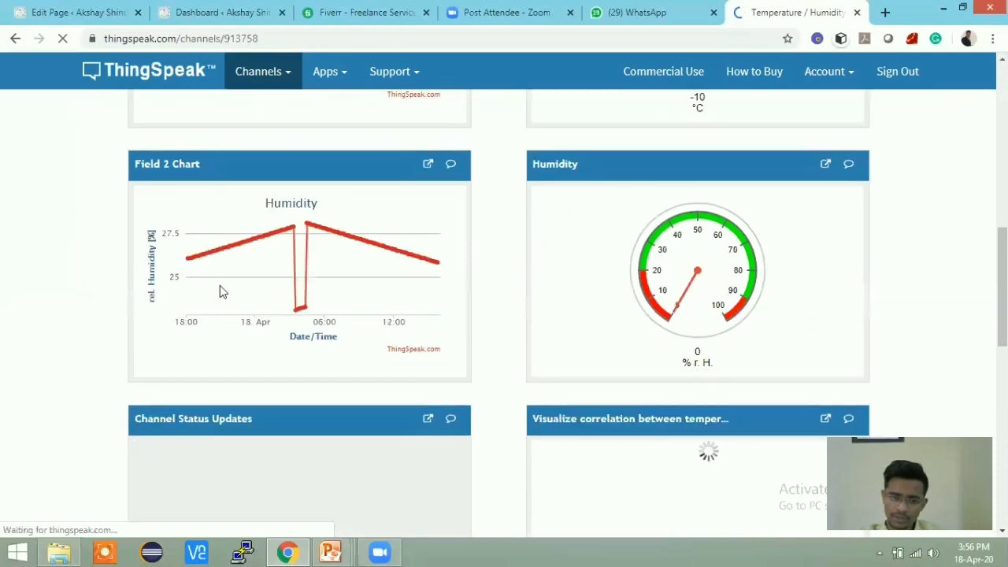
pyautogui.scroll(8, 310, 288)
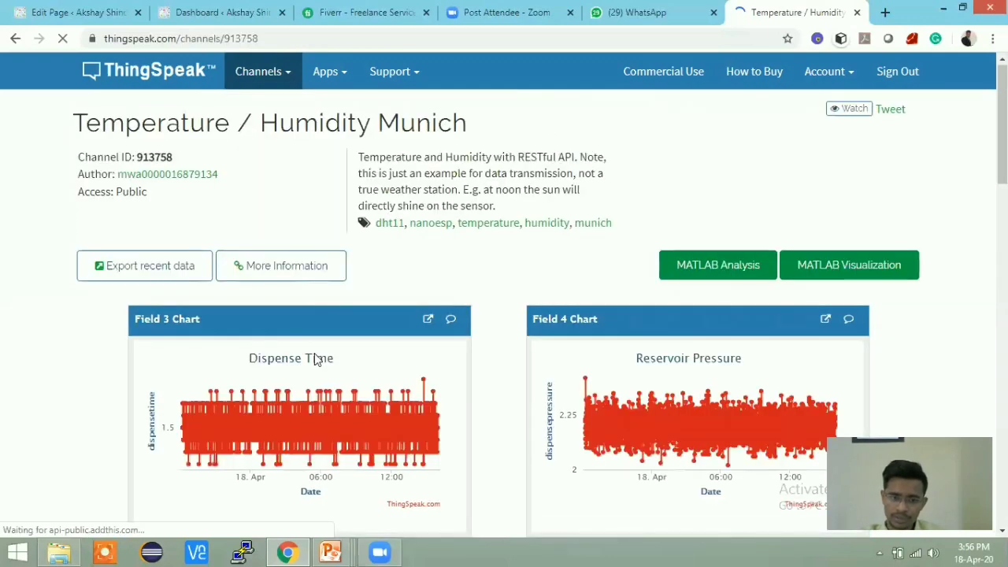
pyautogui.scroll(-1, 316, 331)
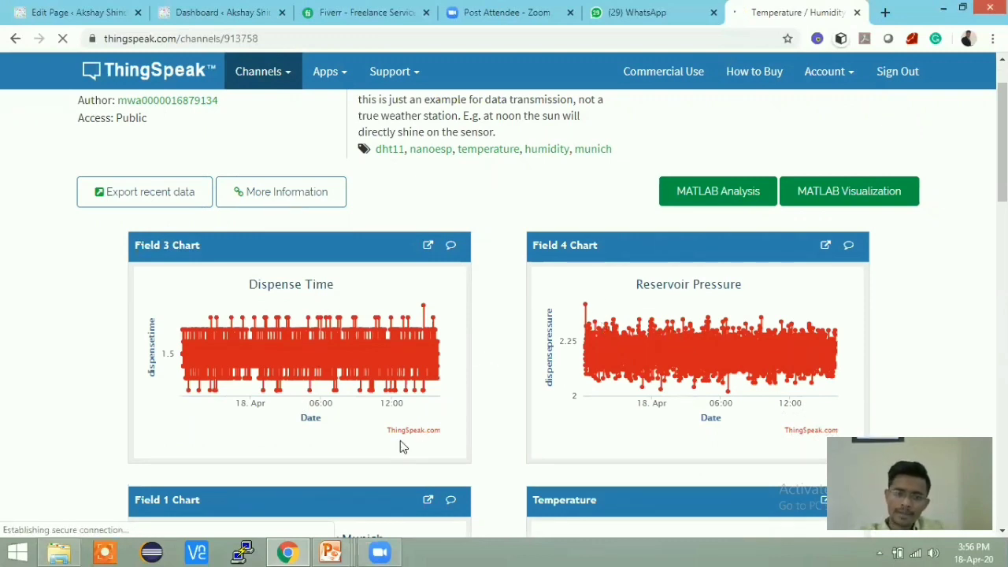
pyautogui.scroll(-3, 398, 437)
pyautogui.scroll(-5, 731, 436)
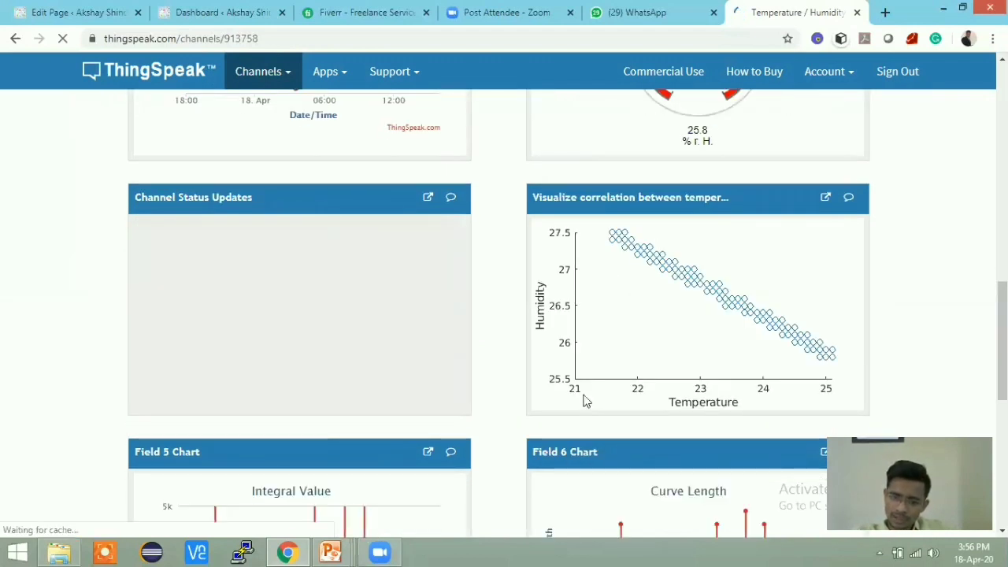
pyautogui.scroll(-3, 551, 384)
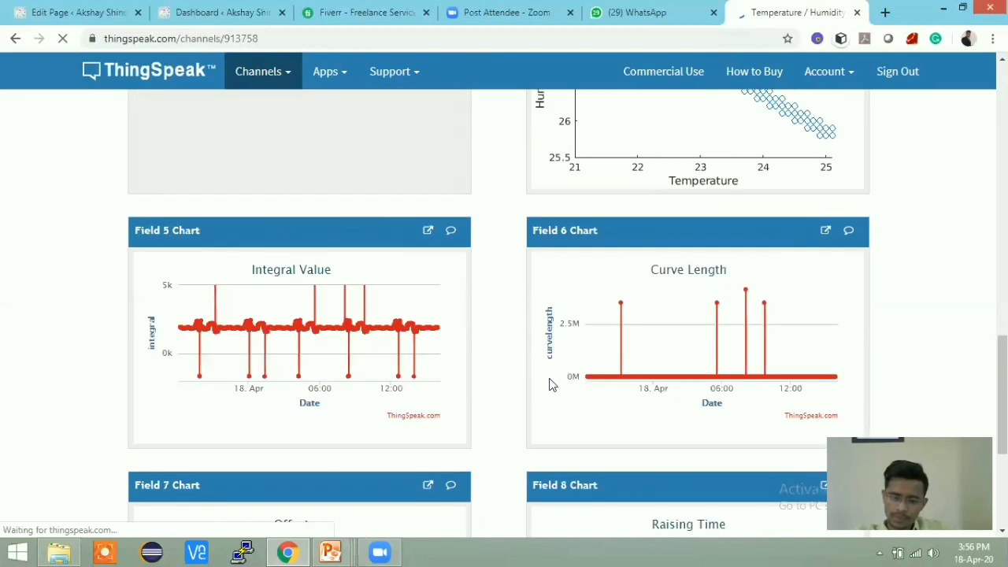
pyautogui.scroll(6, 649, 280)
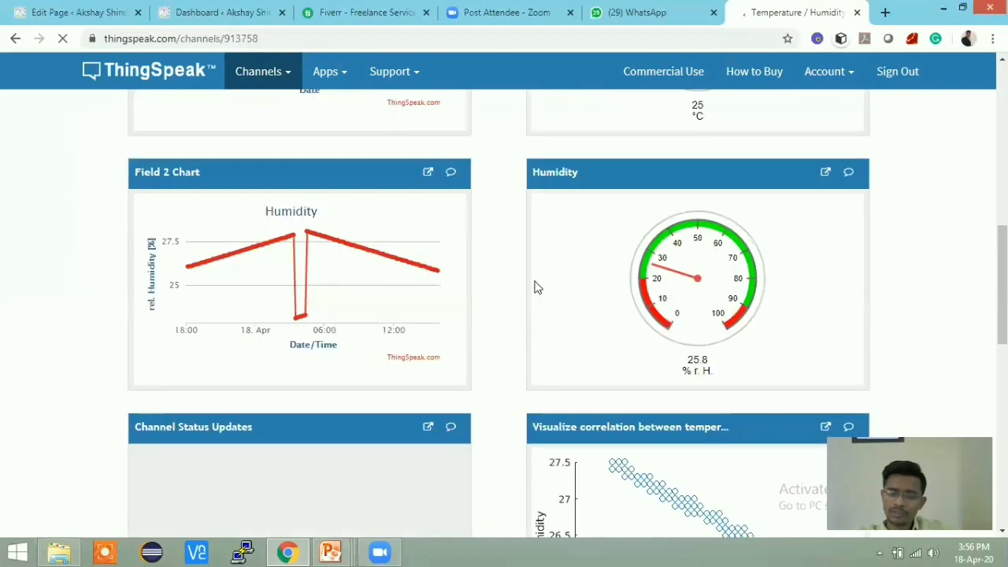
pyautogui.scroll(-10, 511, 281)
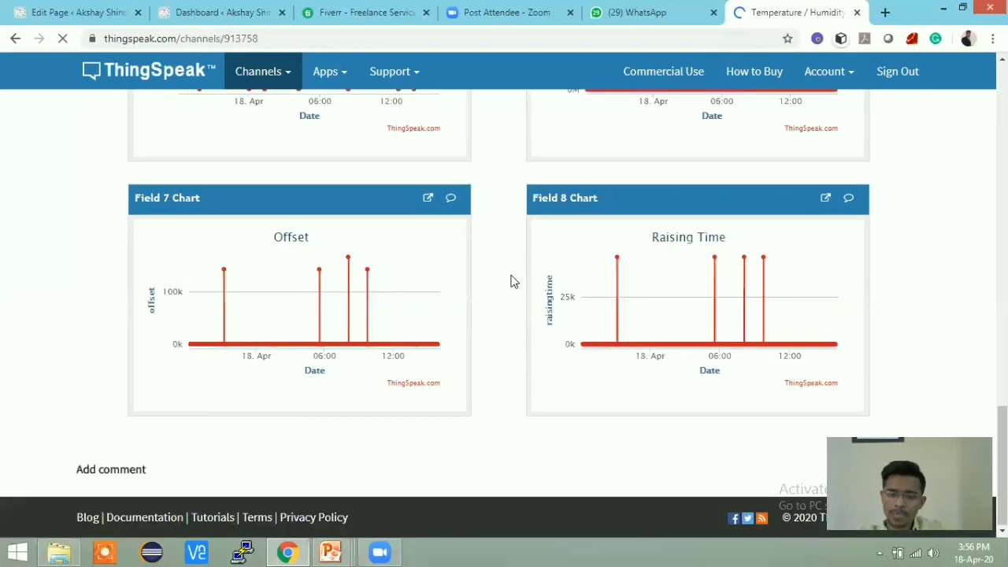
pyautogui.scroll(9, 511, 281)
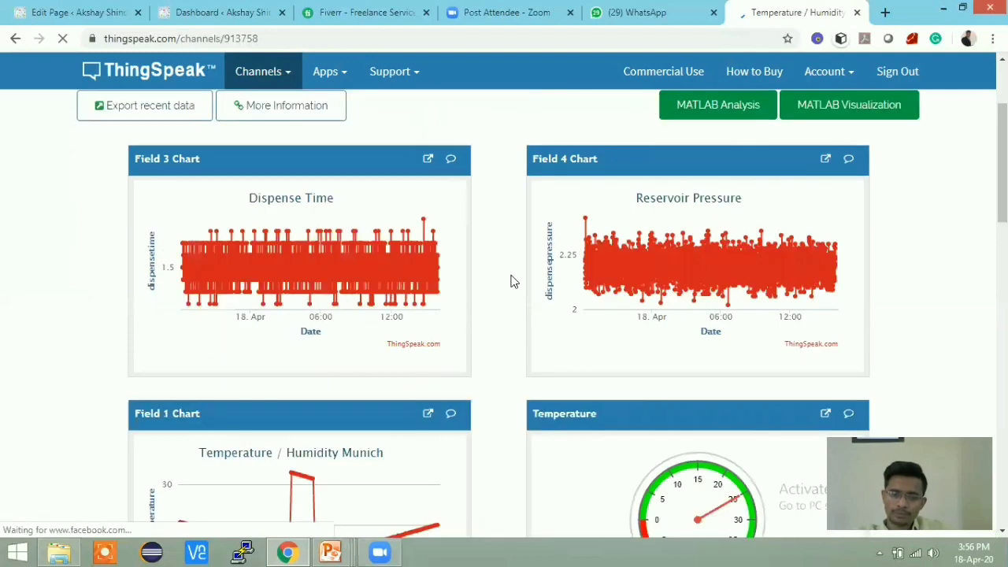
pyautogui.scroll(2, 511, 282)
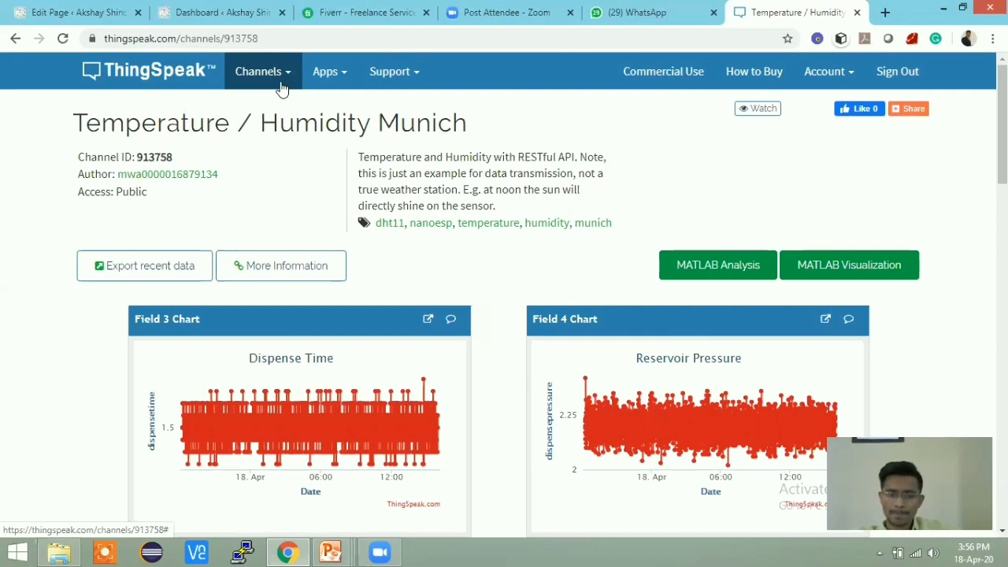
# Return to My Channels and try to create a new channel
pyautogui.click(281, 85)
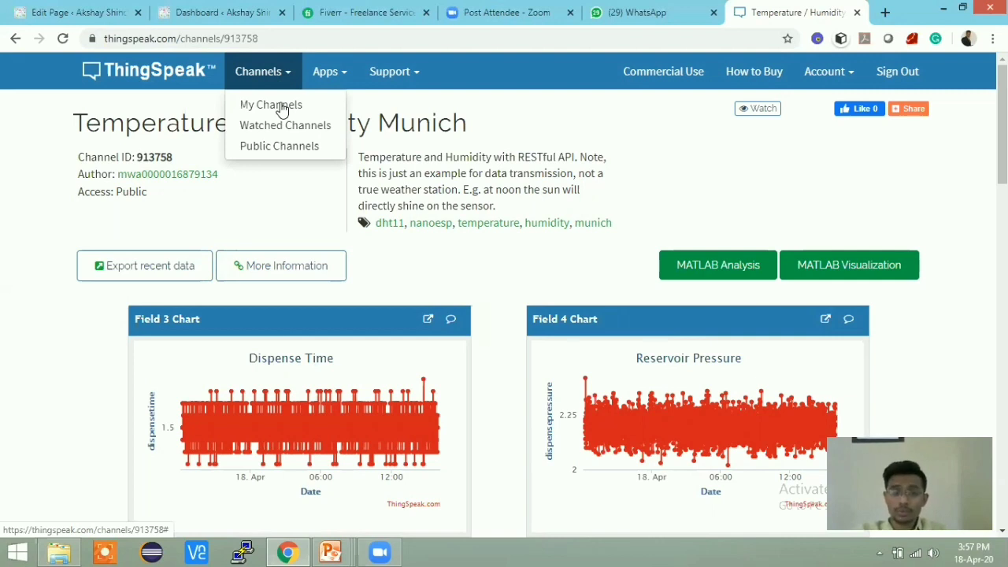
pyautogui.click(282, 109)
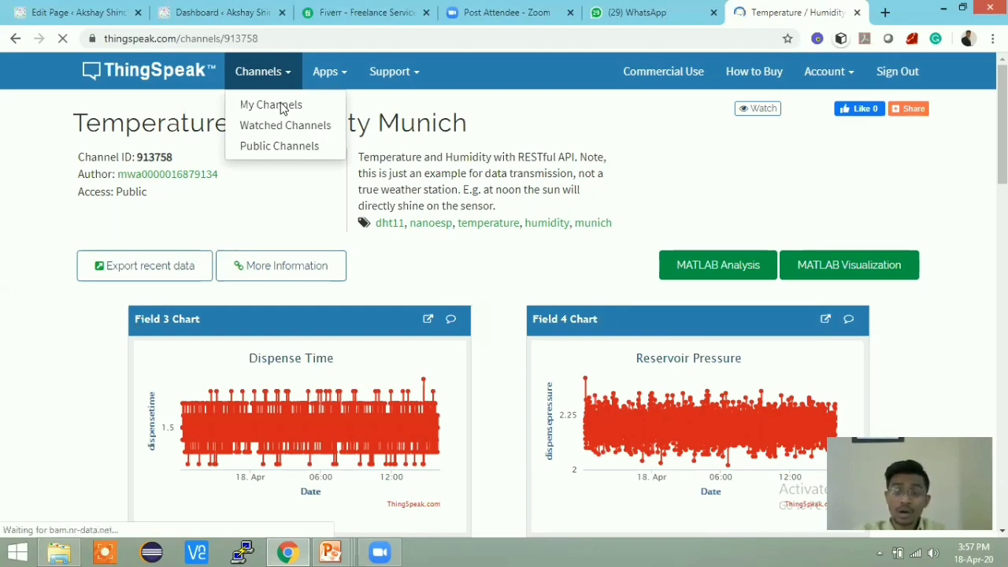
pyautogui.click(281, 108)
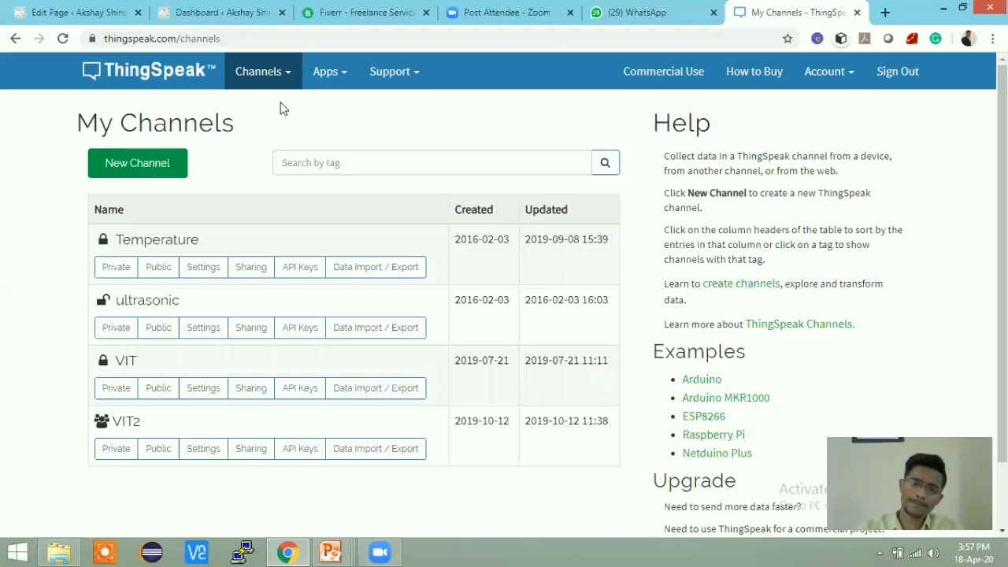
pyautogui.click(326, 72)
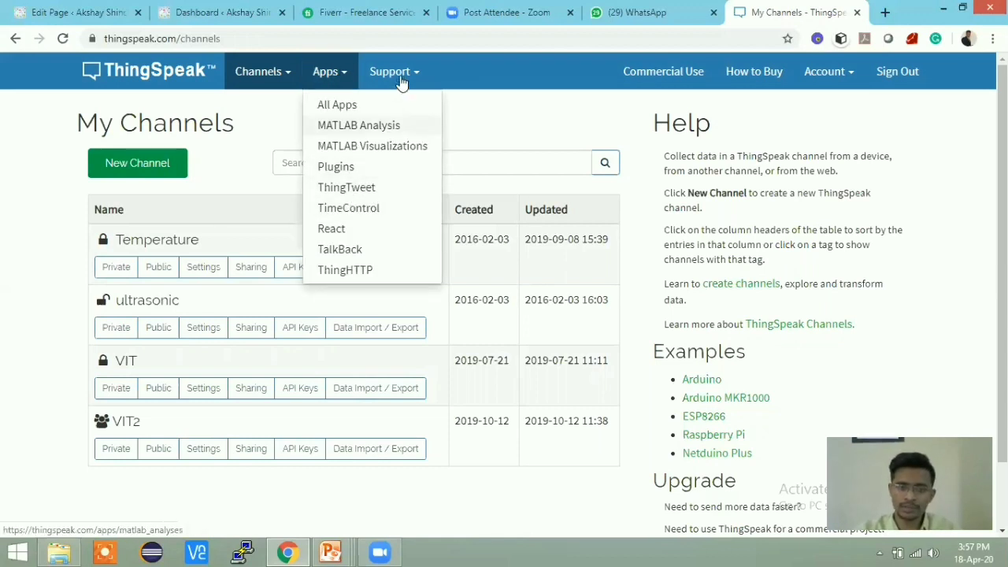
pyautogui.click(182, 170)
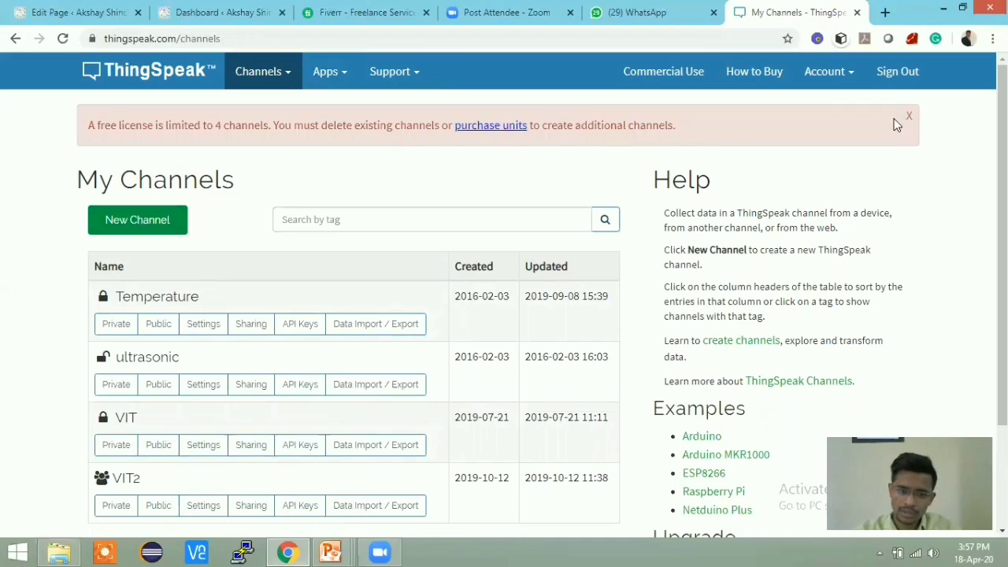
# Open the VIT2 channel's private view and look at its field charts and indicator gauge
pyautogui.scroll(-2, 350, 344)
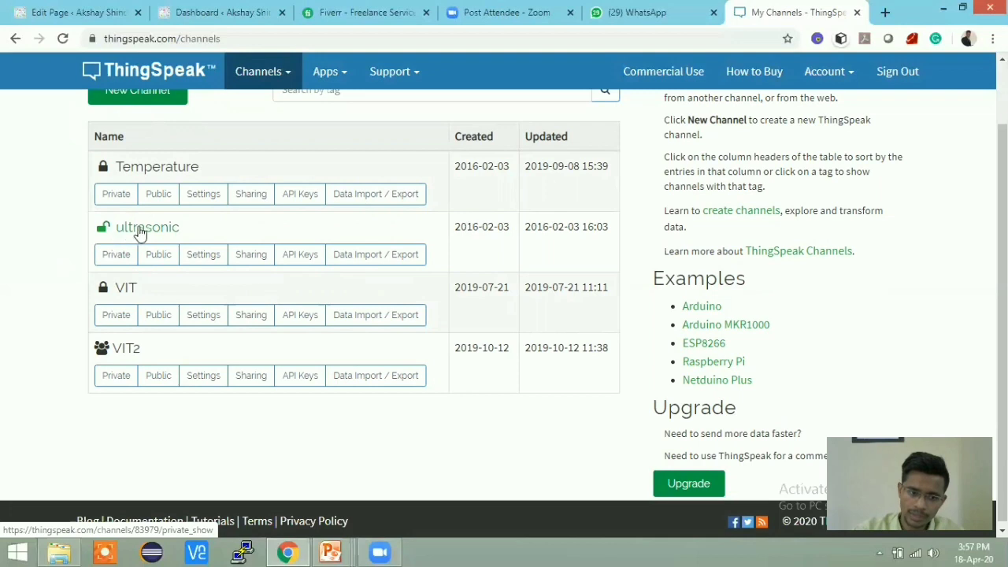
pyautogui.click(126, 356)
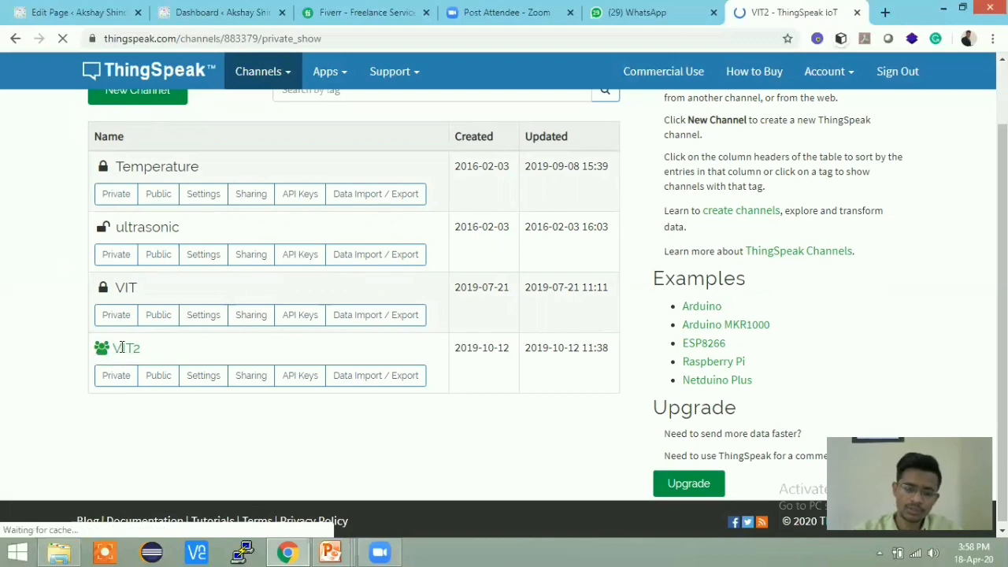
pyautogui.scroll(-5, 389, 377)
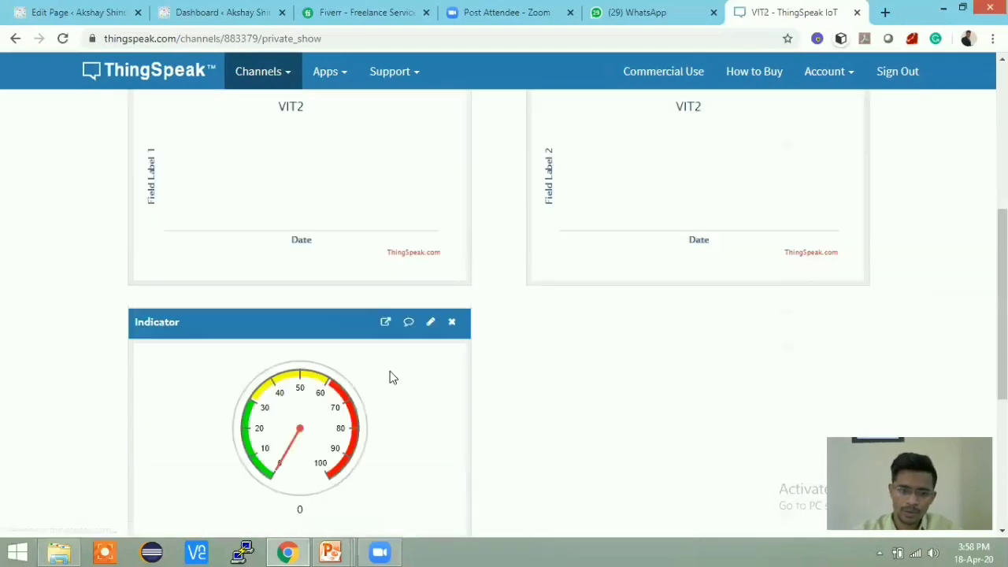
# Delete the VIT2 channel from its channel settings and confirm the deletion
pyautogui.scroll(-4, 390, 377)
pyautogui.scroll(10, 391, 379)
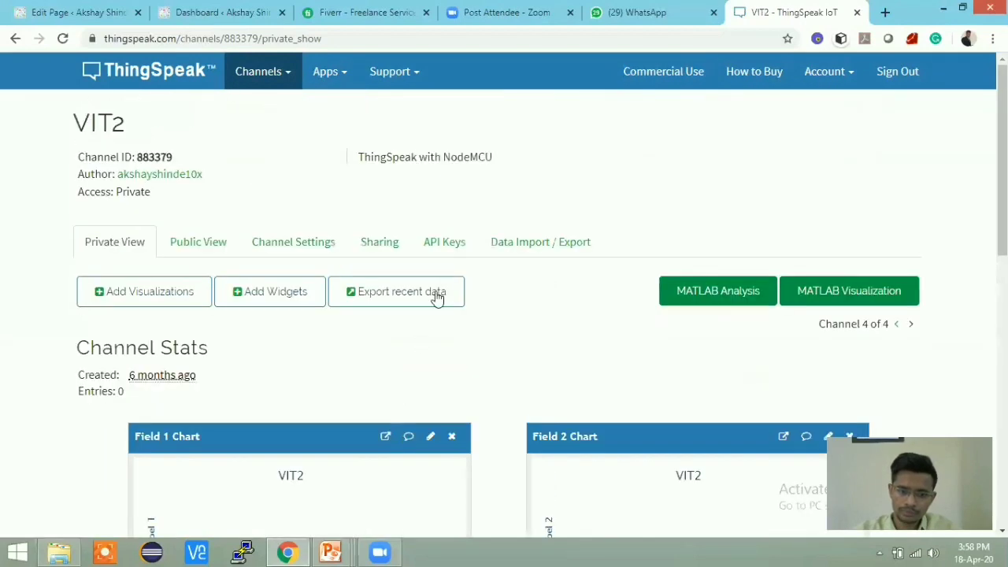
pyautogui.click(269, 251)
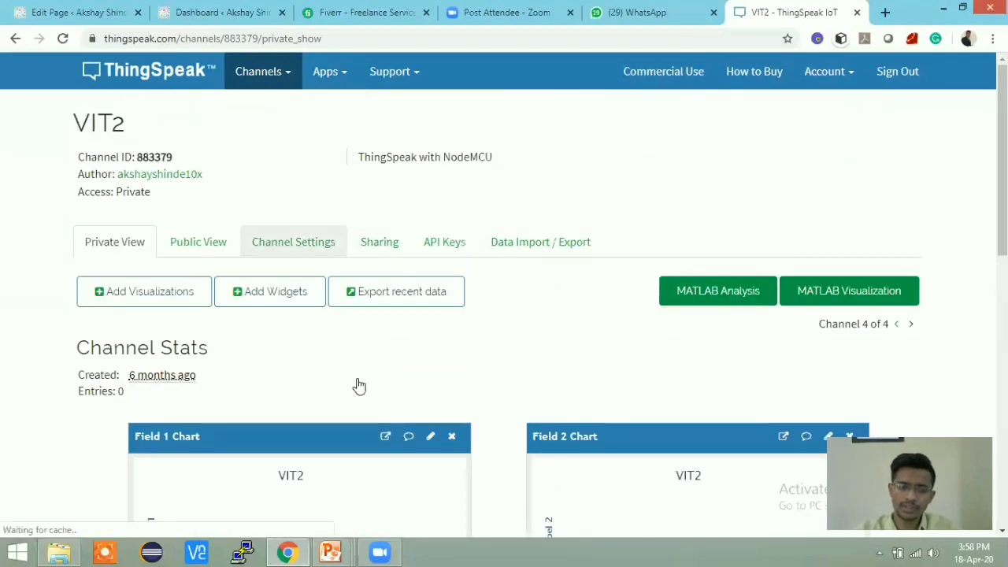
pyautogui.scroll(-1, 356, 385)
pyautogui.scroll(-5, 359, 385)
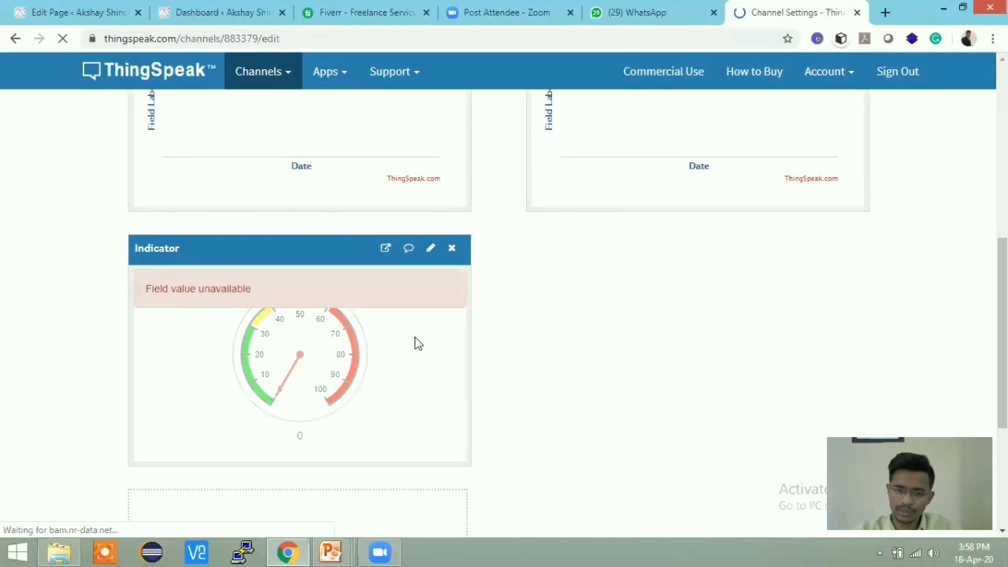
pyautogui.scroll(-15, 504, 319)
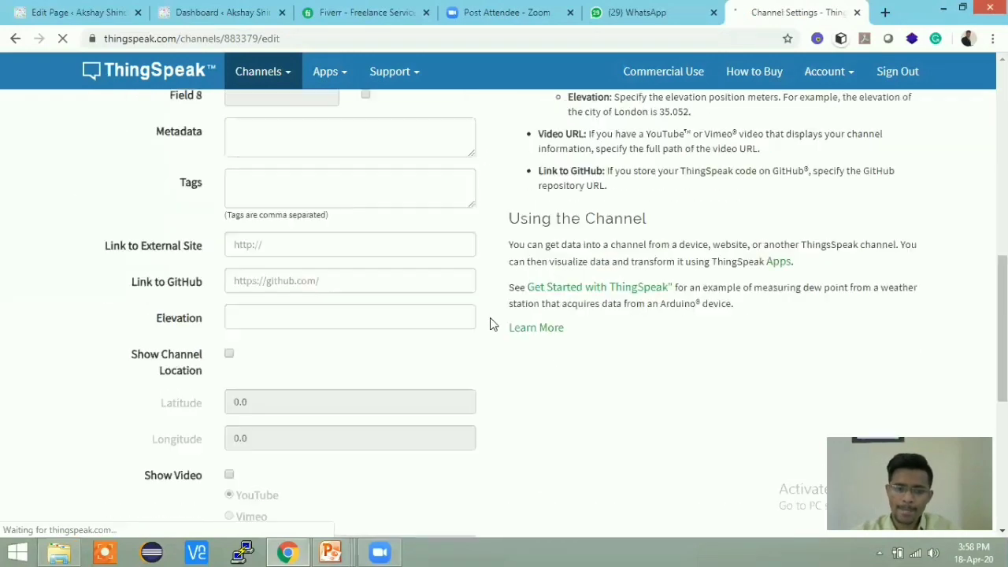
pyautogui.click(277, 447)
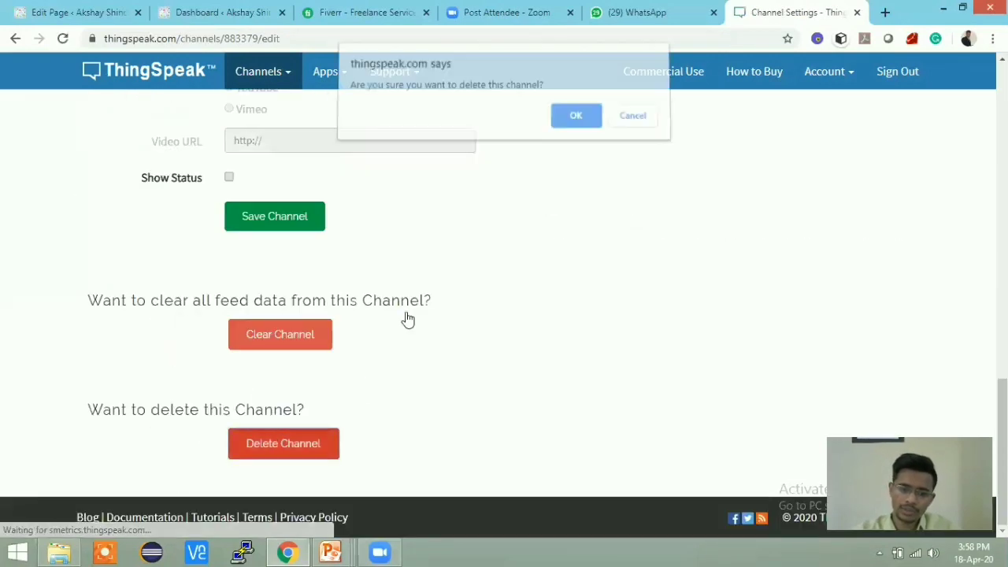
pyautogui.click(575, 124)
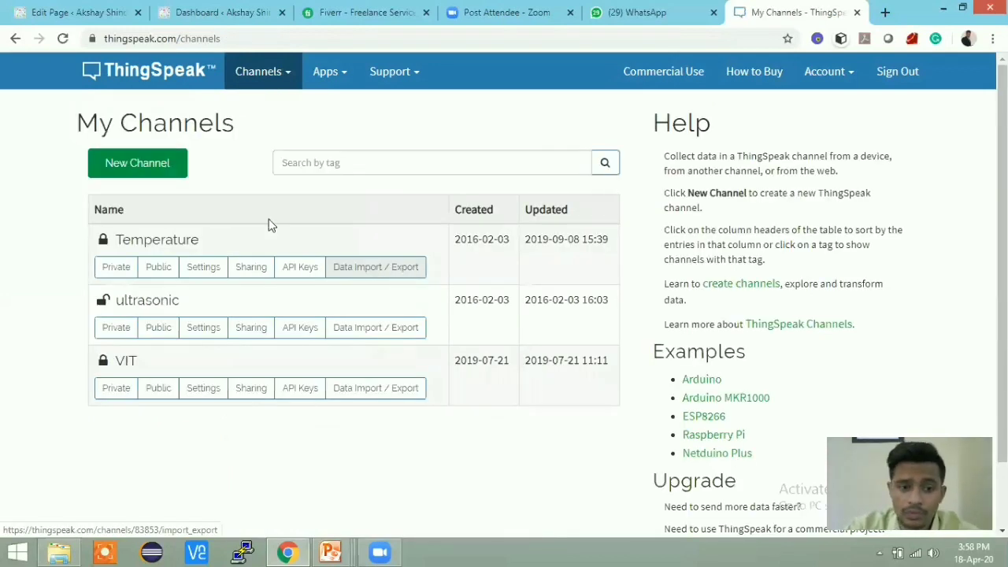
# Start a new channel and name it "IoT Platfrom", leaving the description empty
pyautogui.click(140, 162)
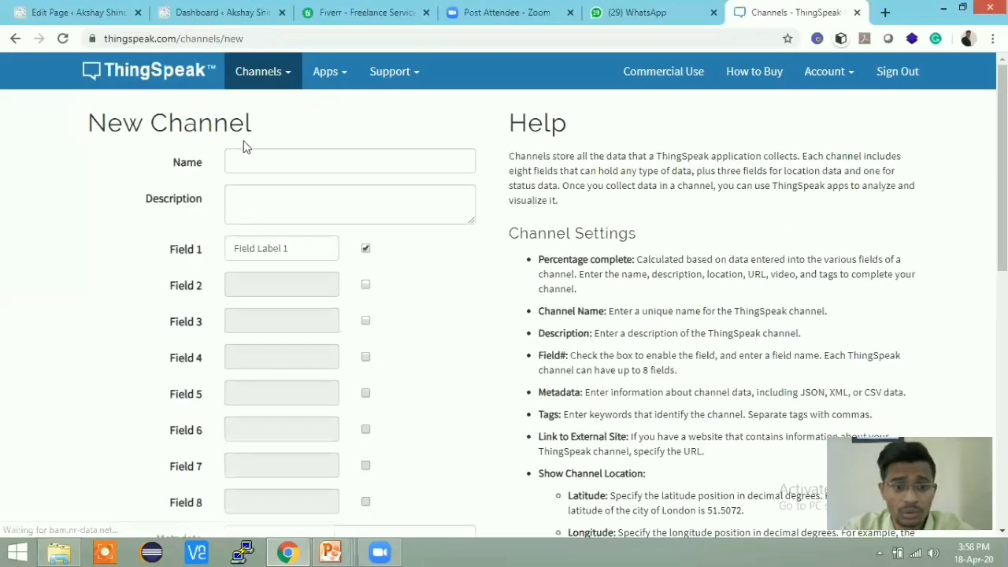
pyautogui.click(246, 160)
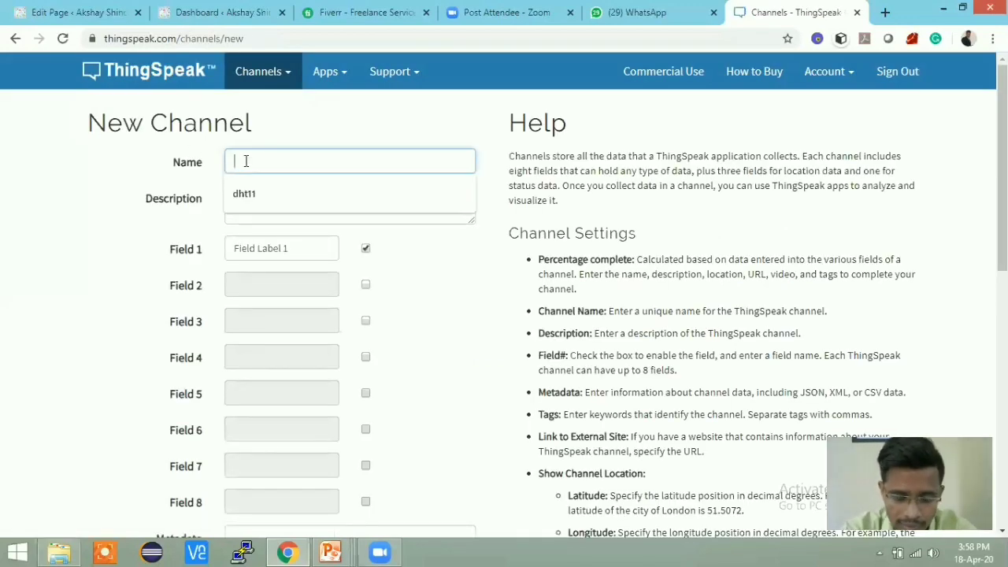
pyautogui.write('IoT Platf')
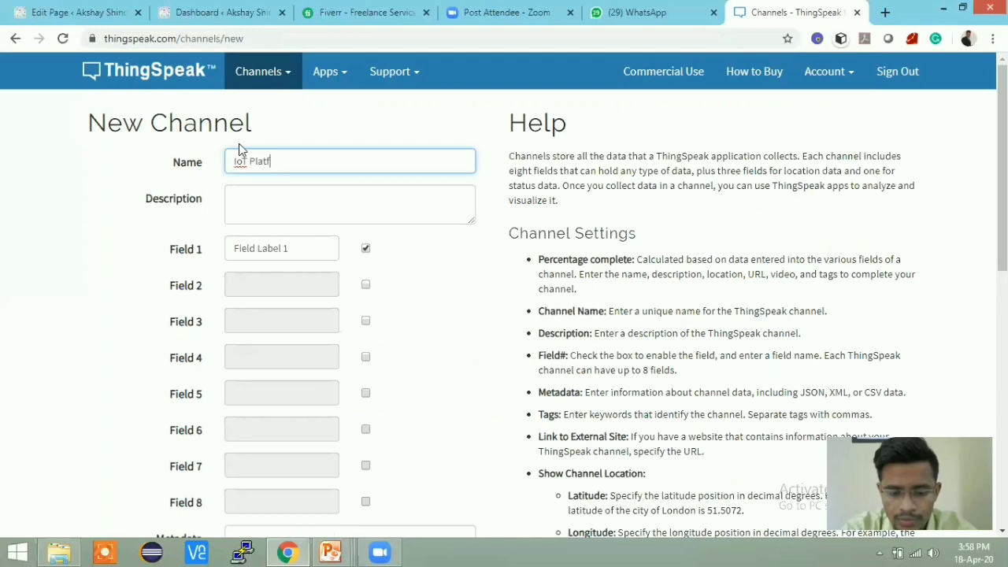
pyautogui.write('rom')
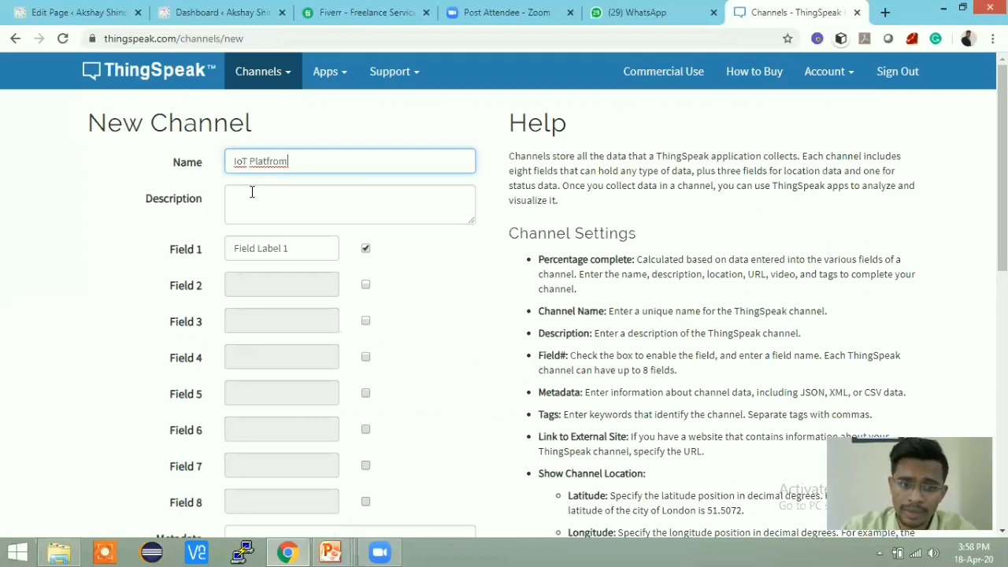
pyautogui.click(263, 200)
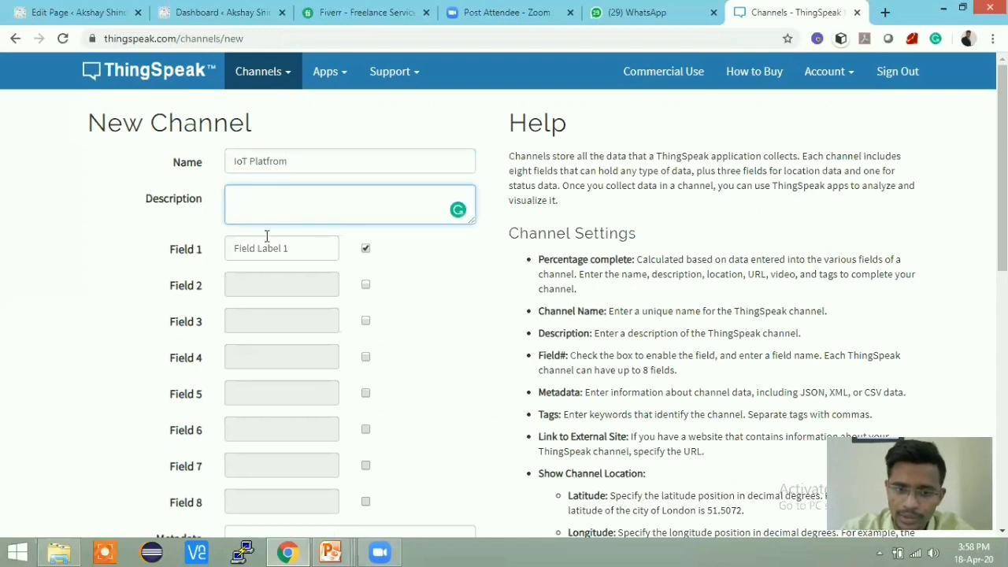
# Enable Field 2 for the new channel and label Field 1 "Temperature"
pyautogui.click(323, 249)
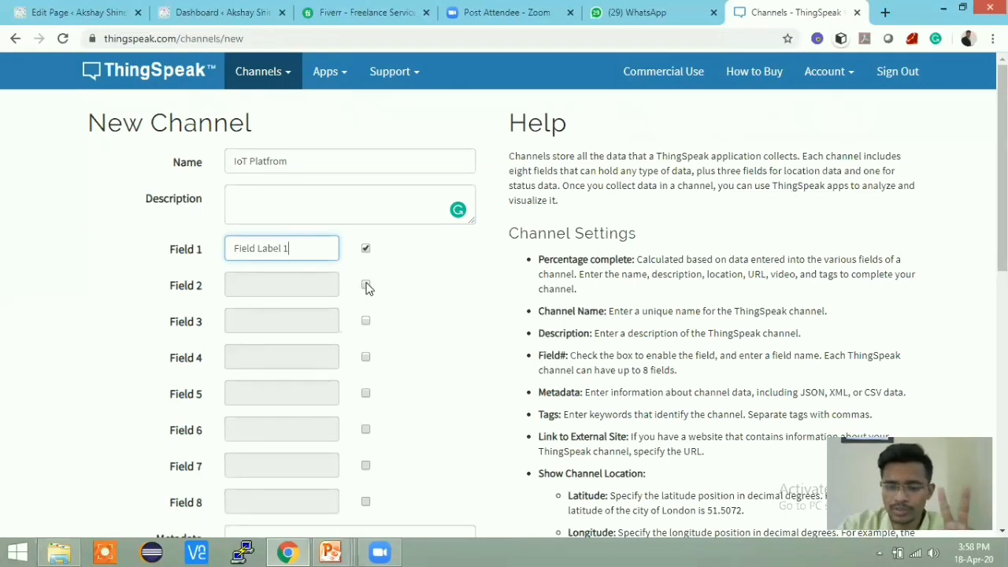
pyautogui.click(365, 285)
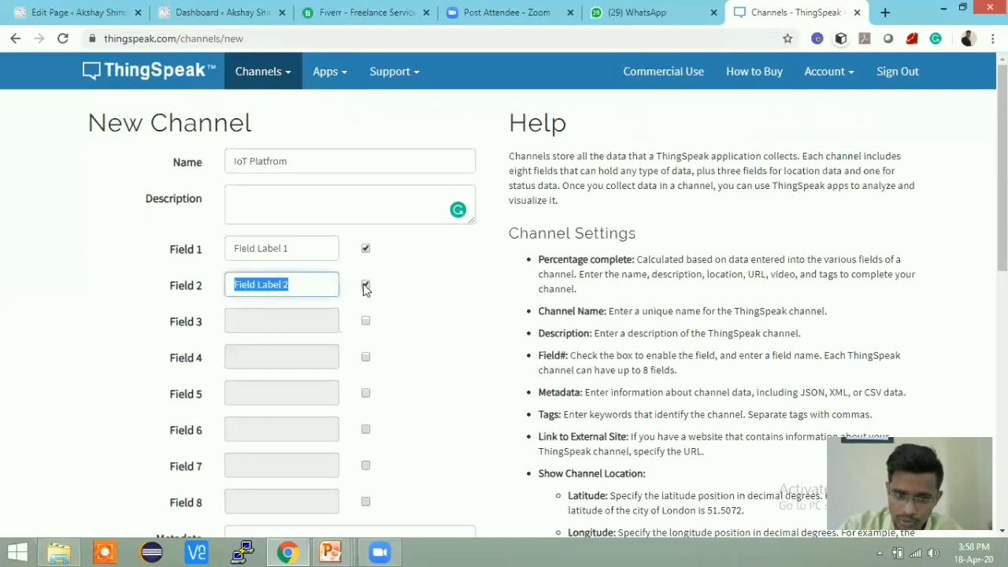
pyautogui.moveTo(308, 246); pyautogui.dragTo(234, 244)
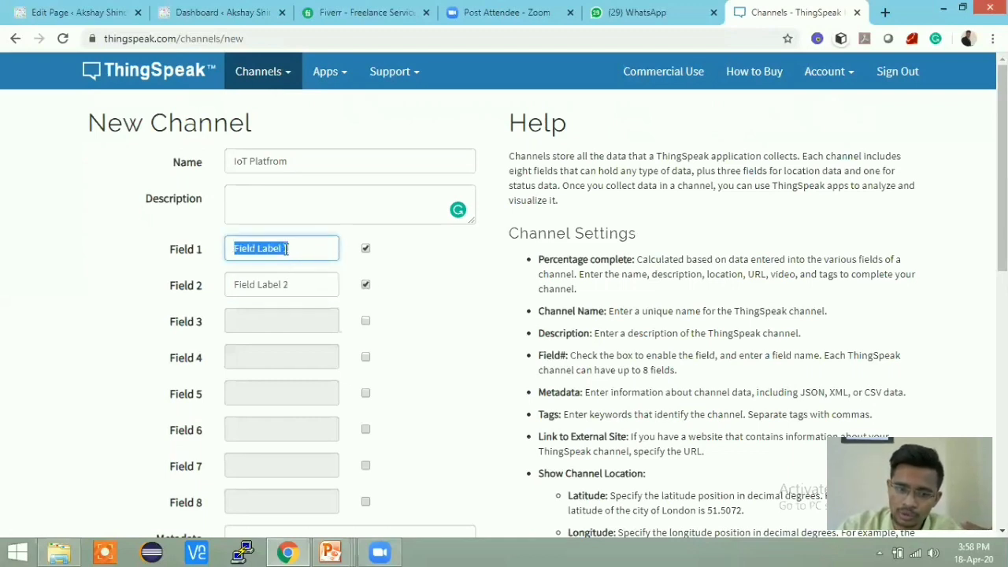
pyautogui.click(292, 276)
pyautogui.click(301, 245)
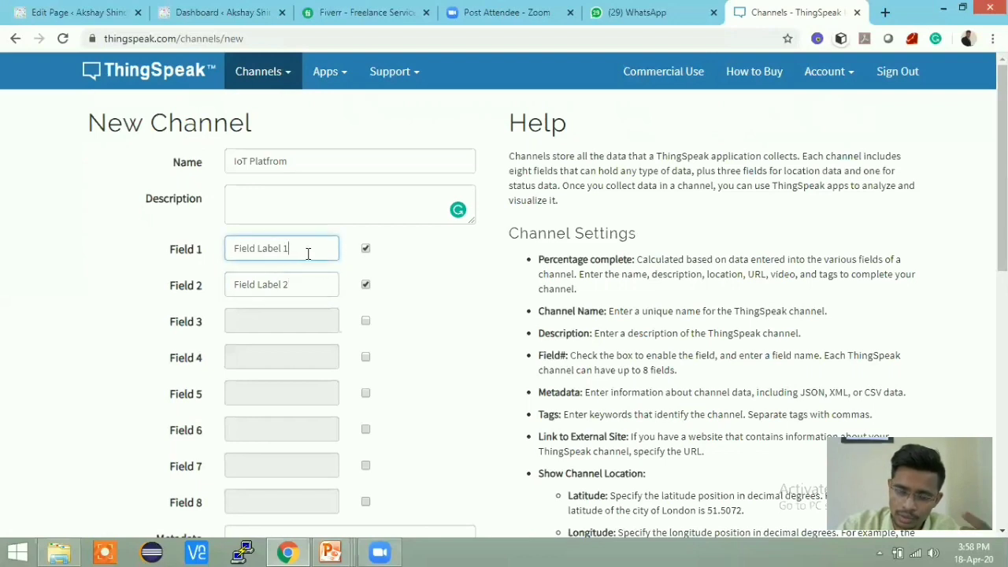
pyautogui.moveTo(296, 251); pyautogui.dragTo(219, 241)
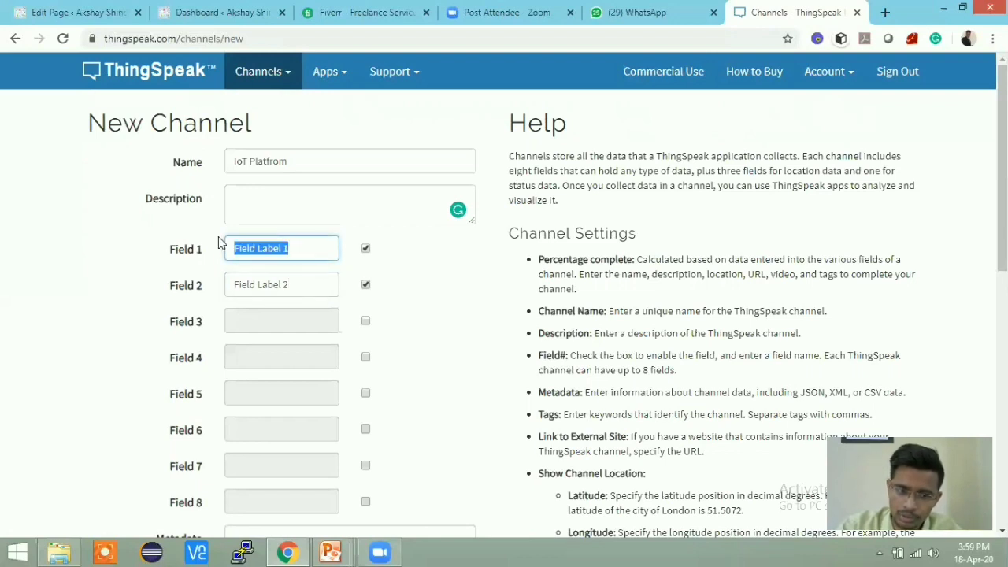
pyautogui.press('BackSpace')
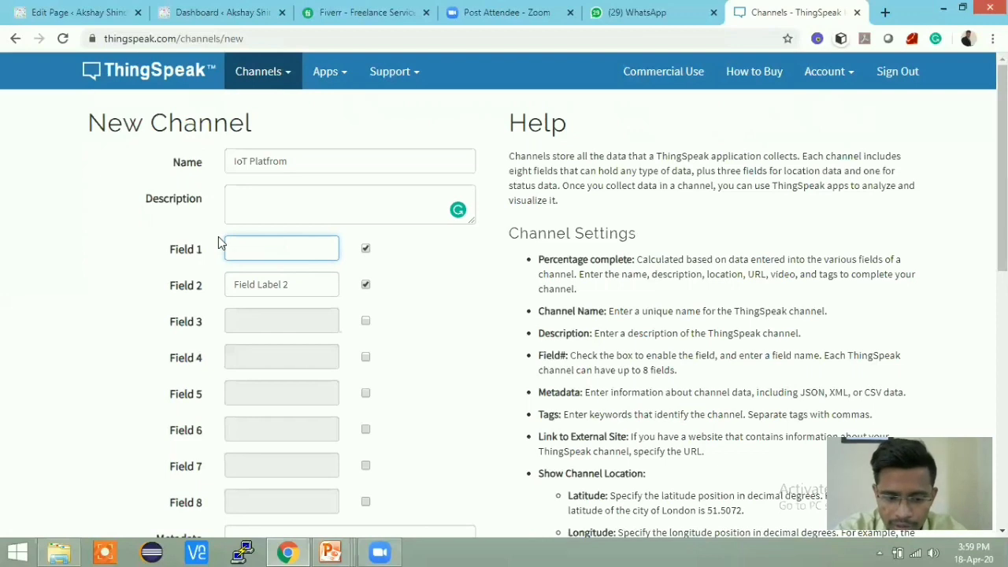
pyautogui.write('Temp')
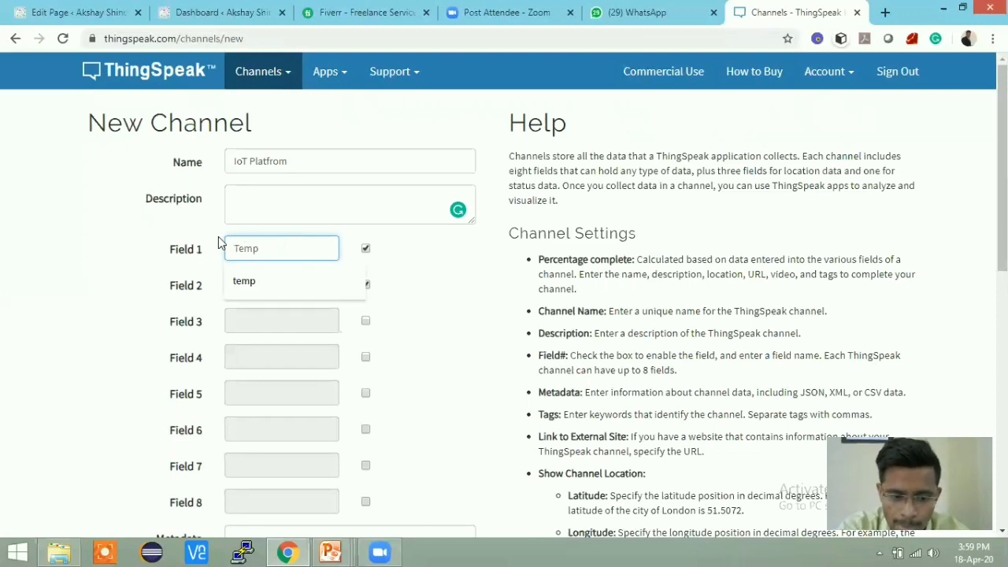
pyautogui.write('erature')
pyautogui.click(220, 234)
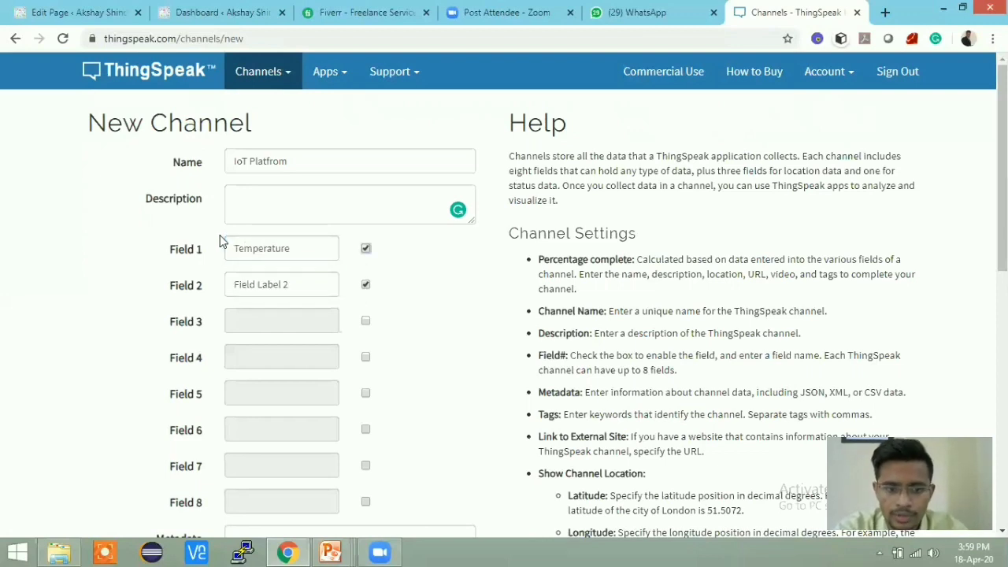
# Label Field 2 of the new channel "Humidity"
pyautogui.moveTo(294, 279); pyautogui.dragTo(203, 287)
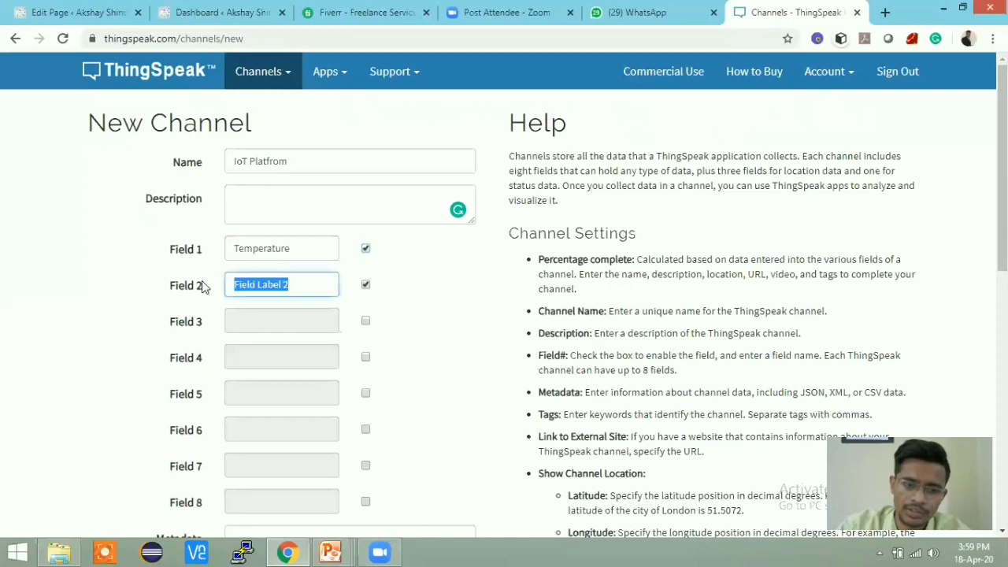
pyautogui.press('BackSpace')
pyautogui.write('Hu')
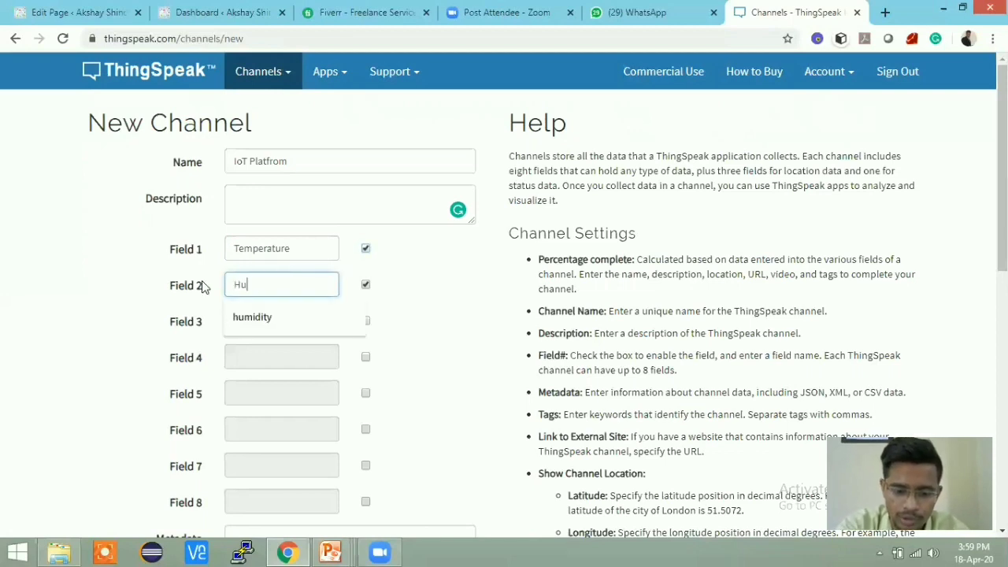
pyautogui.write('miti')
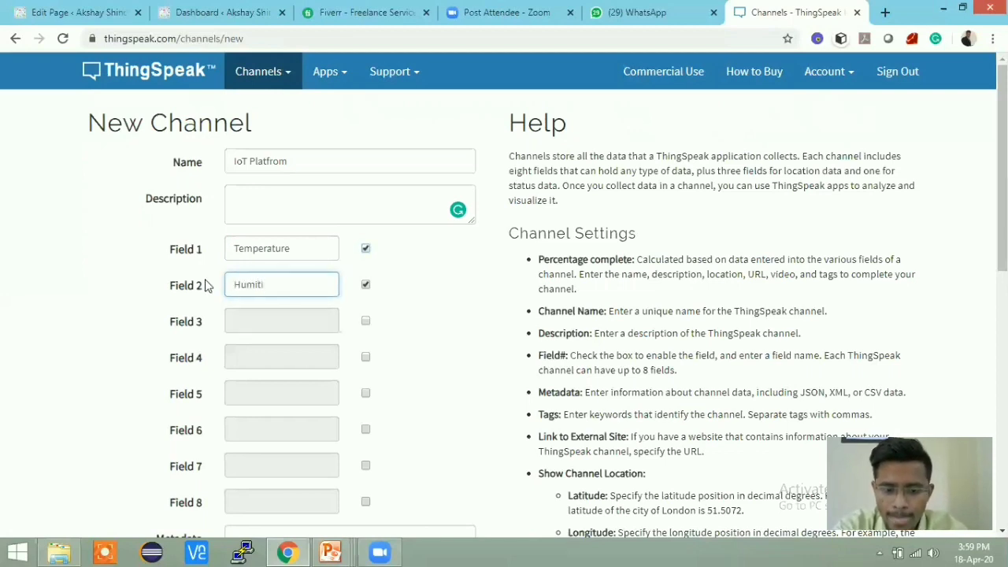
pyautogui.write('ty')
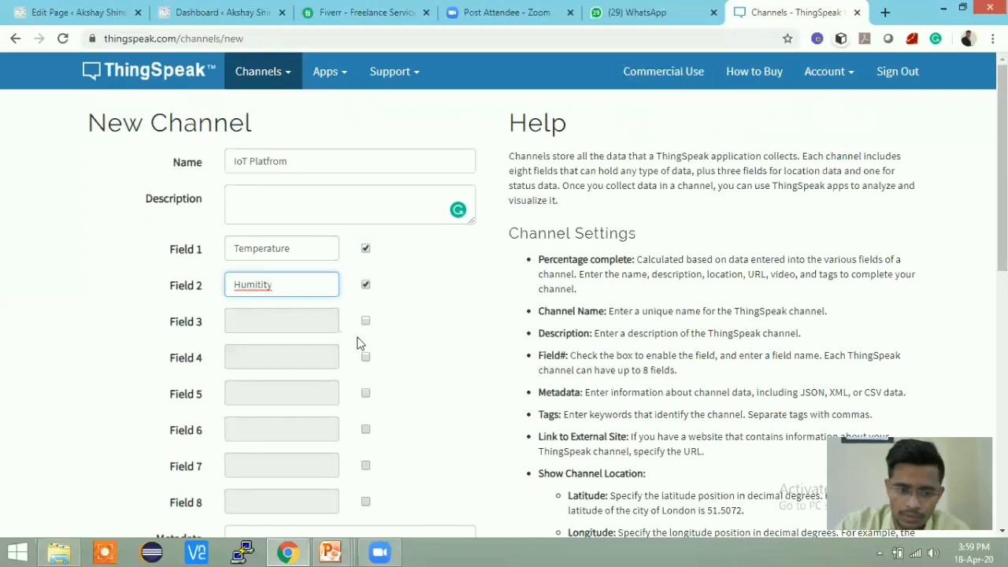
pyautogui.scroll(-3, 355, 338)
pyautogui.scroll(3, 315, 315)
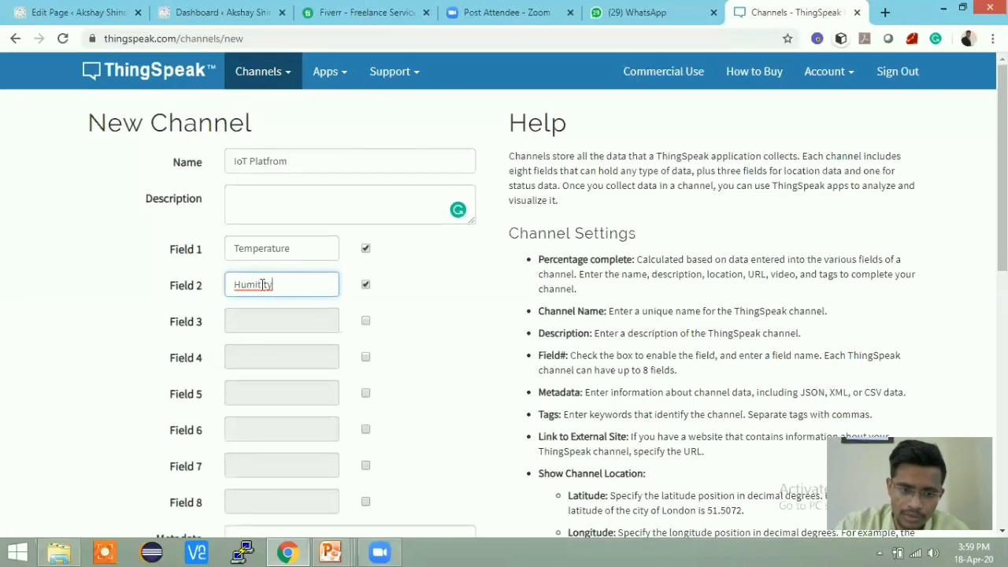
pyautogui.click(258, 286)
pyautogui.press('BackSpace')
pyautogui.write('d')
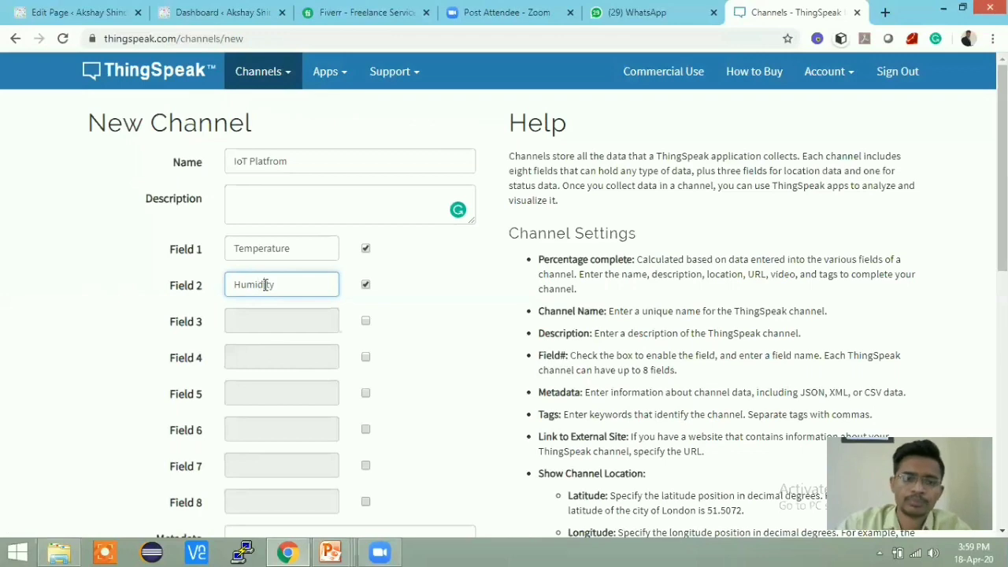
# Review the optional metadata, tags, external link, GitHub link and elevation settings of the new channel
pyautogui.scroll(-5, 368, 356)
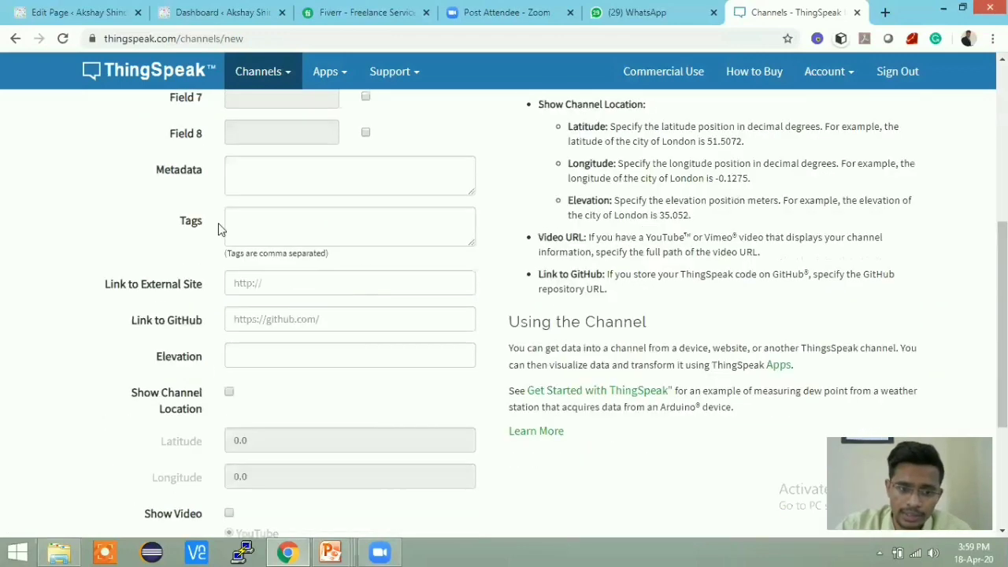
pyautogui.click(286, 176)
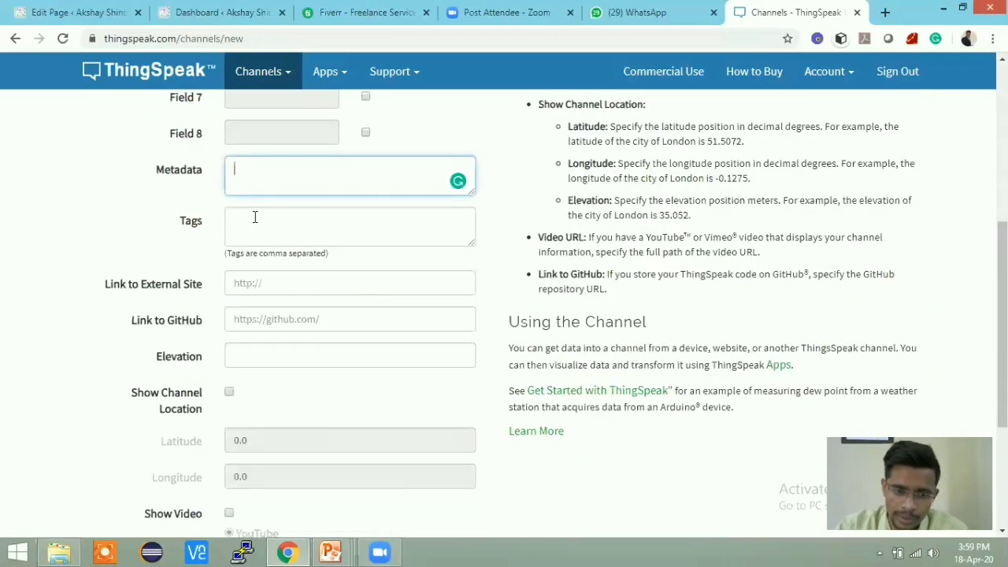
pyautogui.click(256, 222)
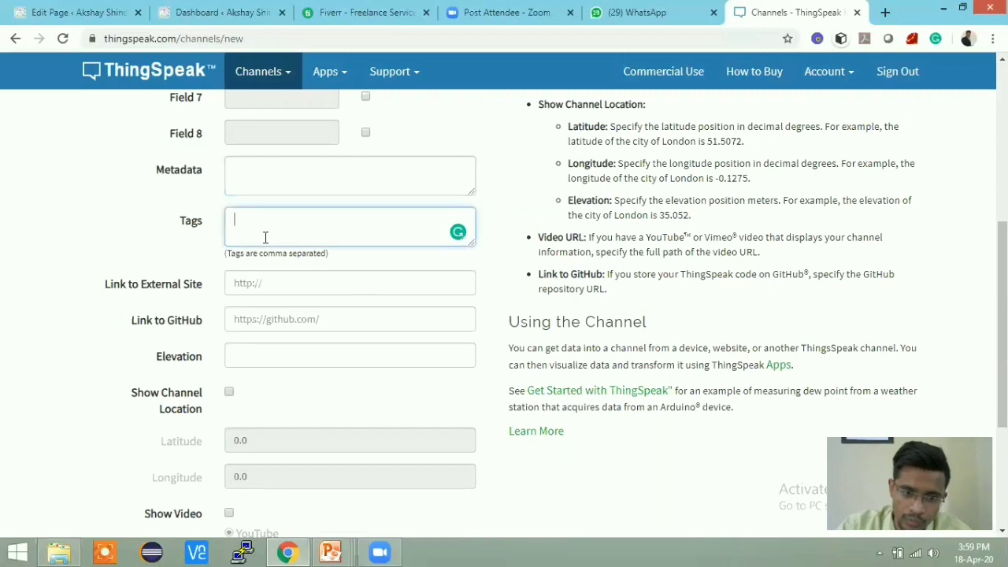
pyautogui.click(260, 281)
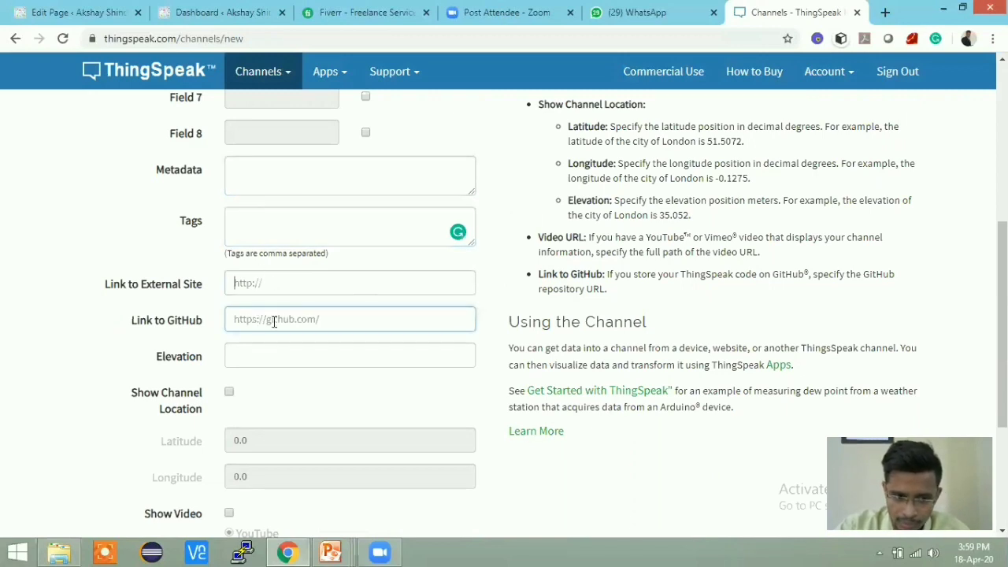
pyautogui.scroll(-3, 261, 378)
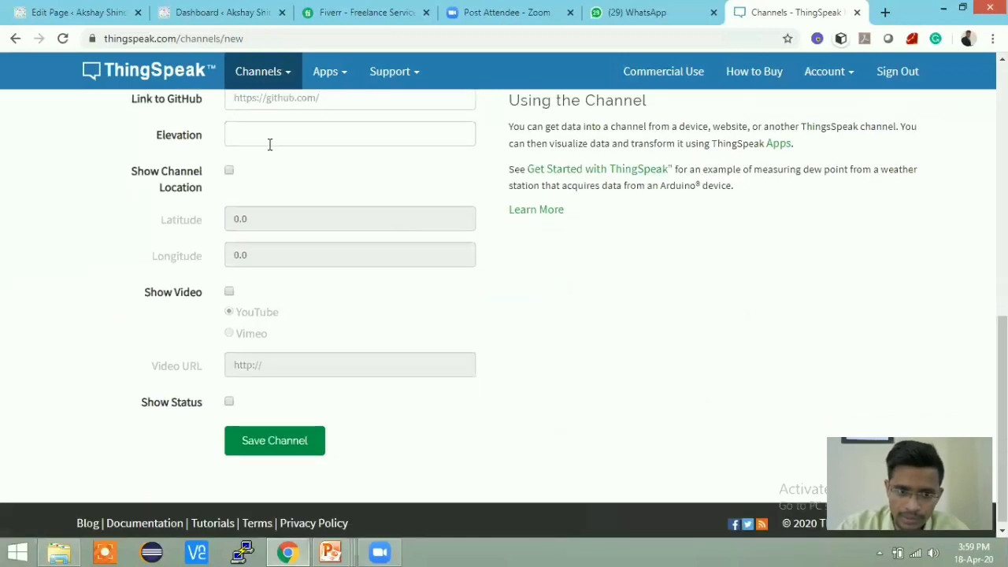
pyautogui.click(269, 138)
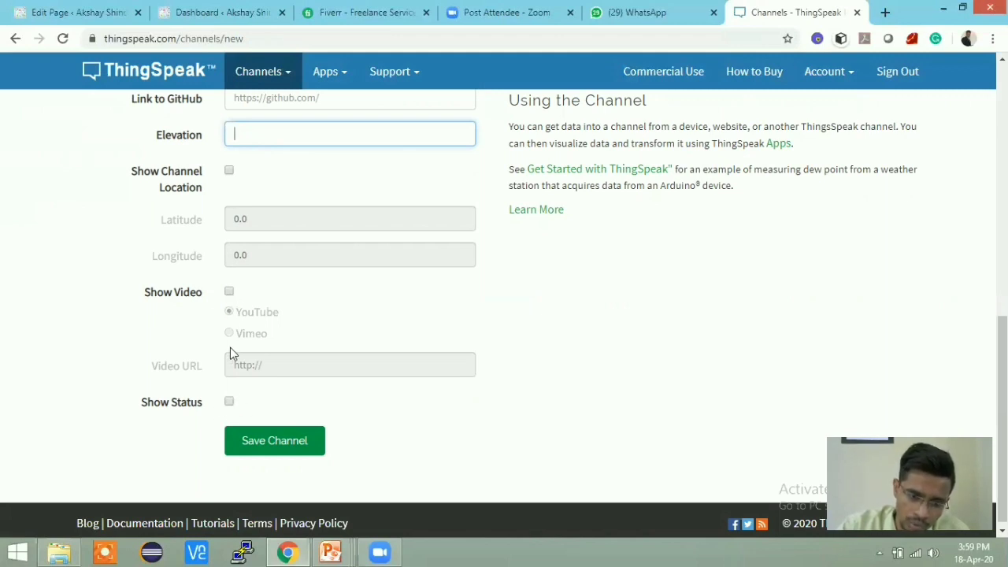
# Enable Show Status, save the new channel and look over its private view
pyautogui.click(229, 402)
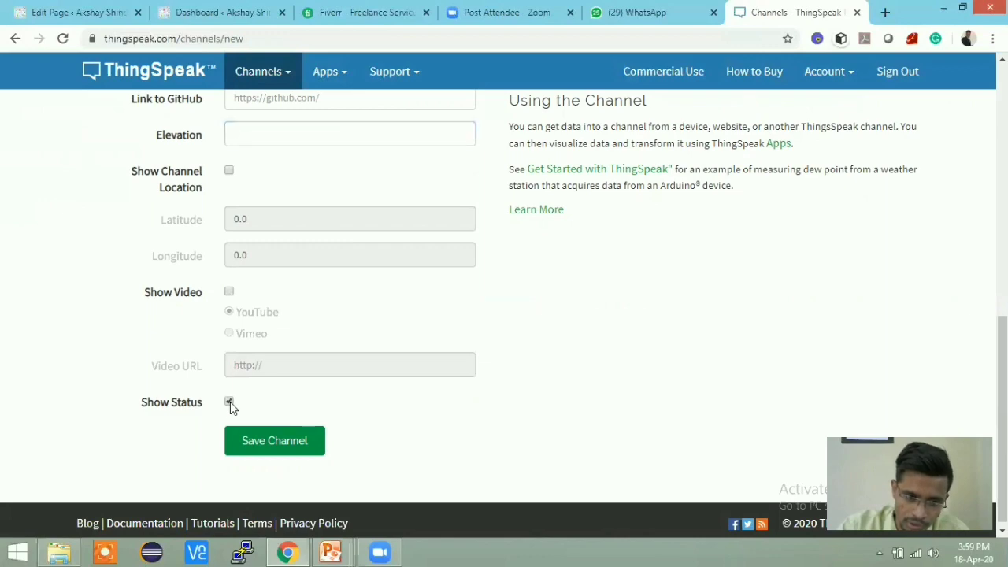
pyautogui.scroll(5, 338, 347)
pyautogui.scroll(-5, 338, 351)
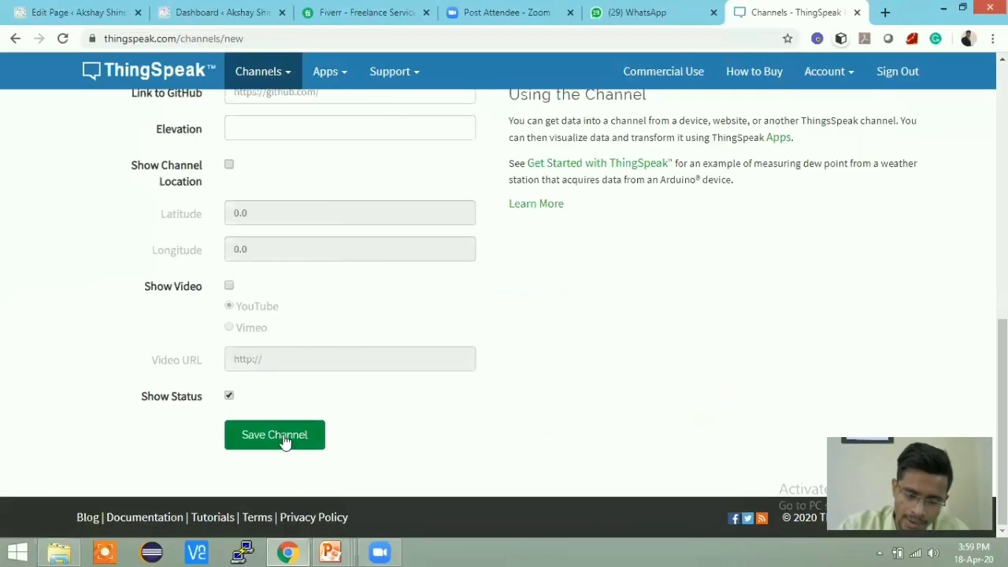
pyautogui.click(285, 443)
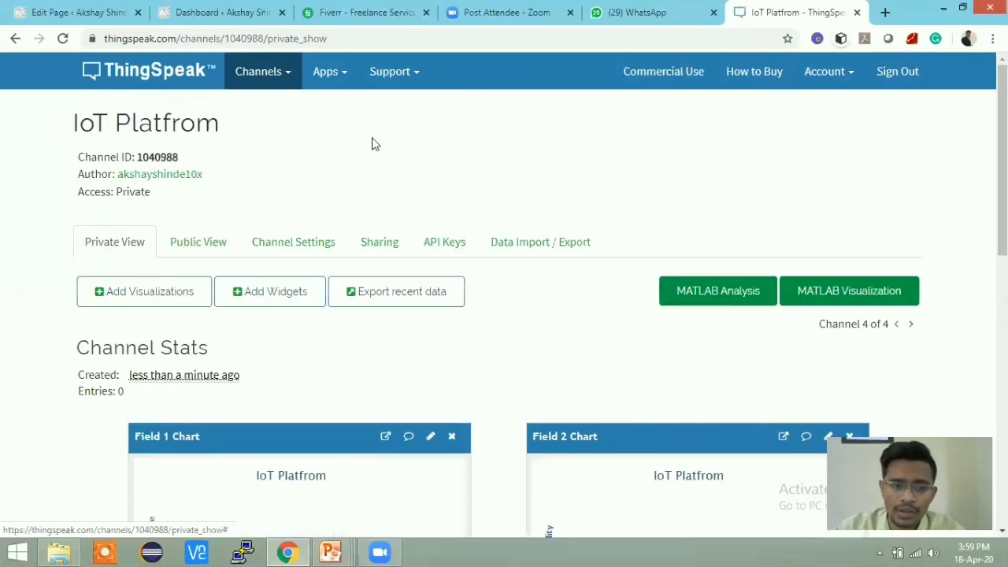
pyautogui.scroll(-5, 190, 332)
pyautogui.scroll(4, 190, 333)
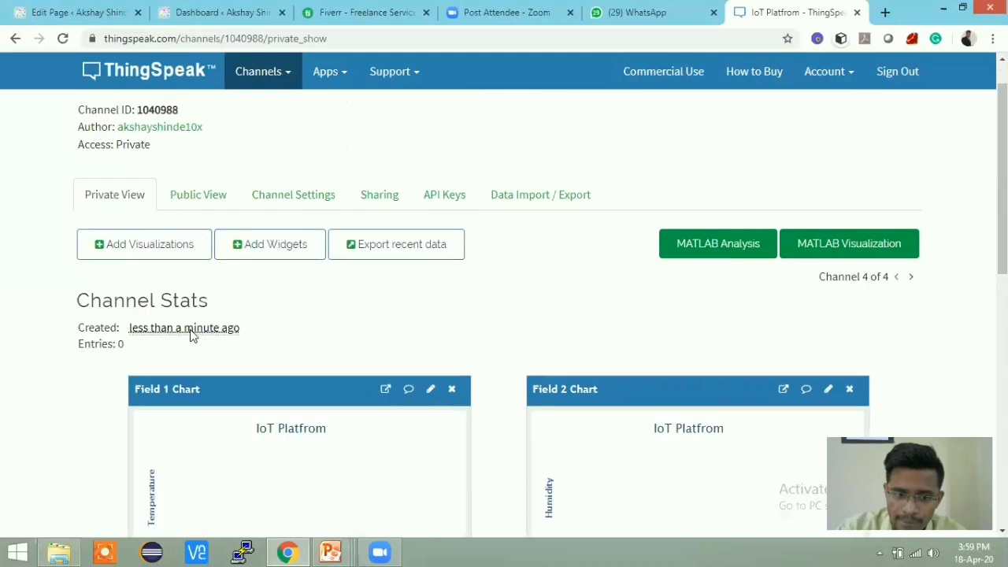
# Remove the Channel Status Updates display from the channel's private view
pyautogui.scroll(-2, 189, 334)
pyautogui.scroll(-1, 190, 336)
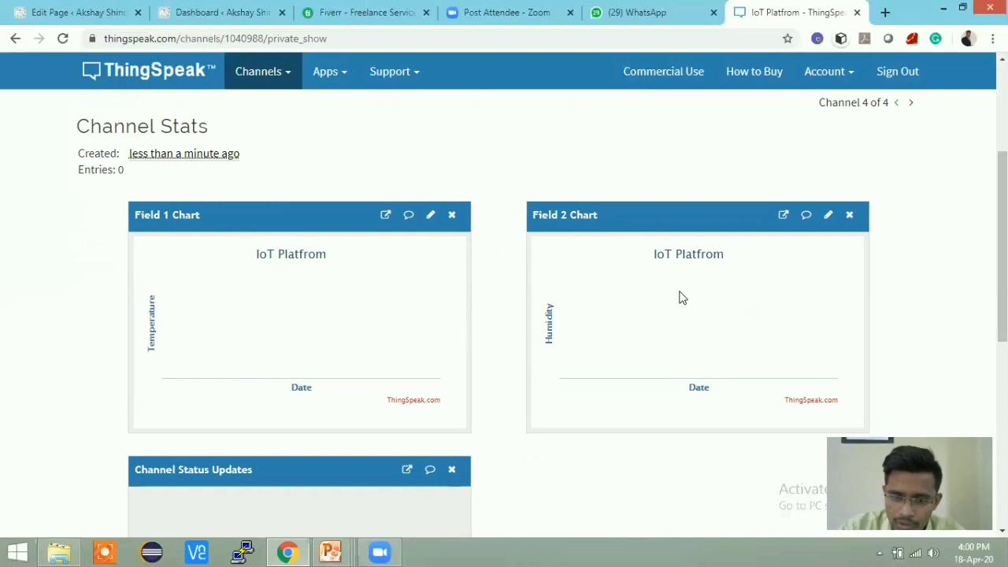
pyautogui.scroll(-3, 370, 383)
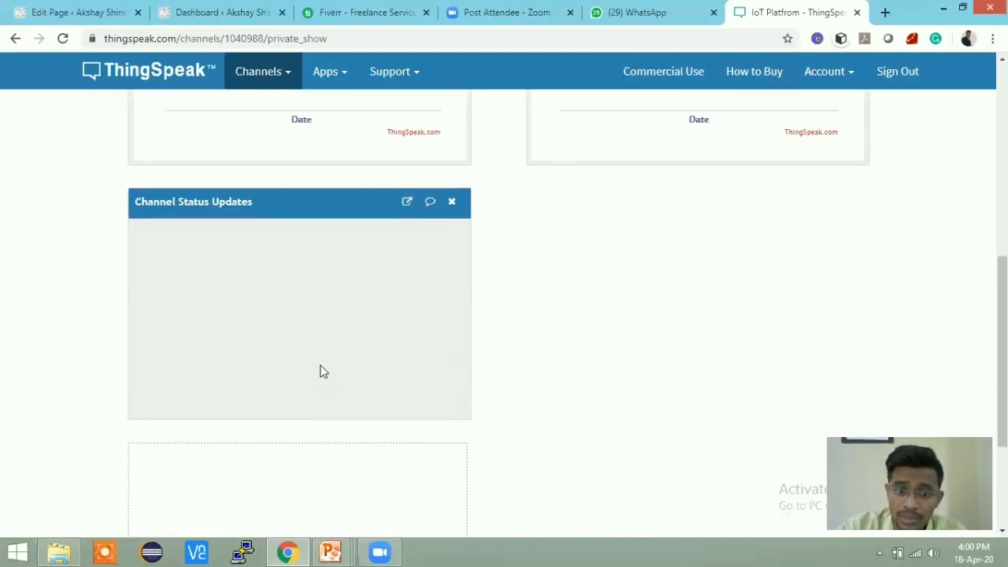
pyautogui.scroll(1, 321, 372)
pyautogui.click(451, 322)
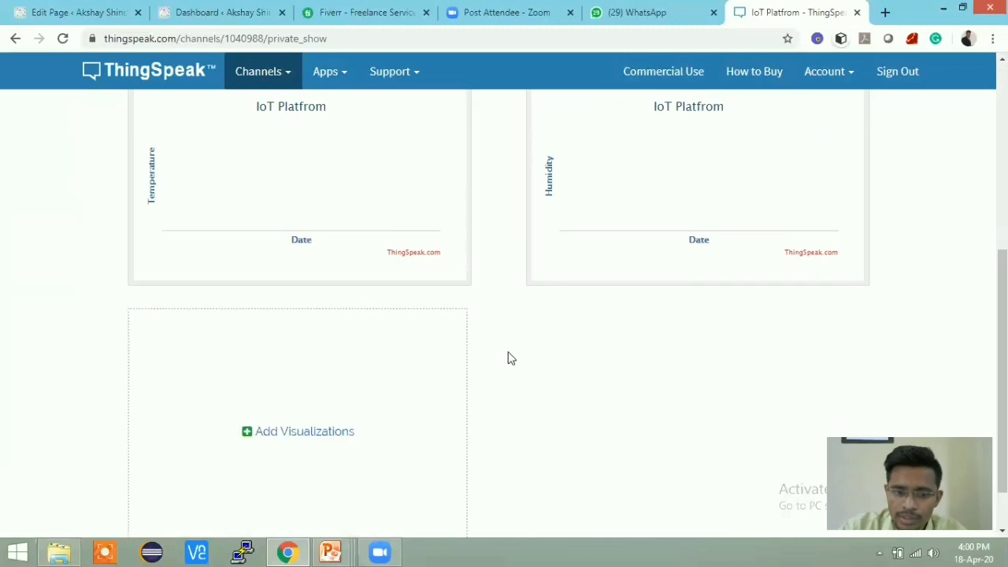
pyautogui.scroll(-1, 389, 423)
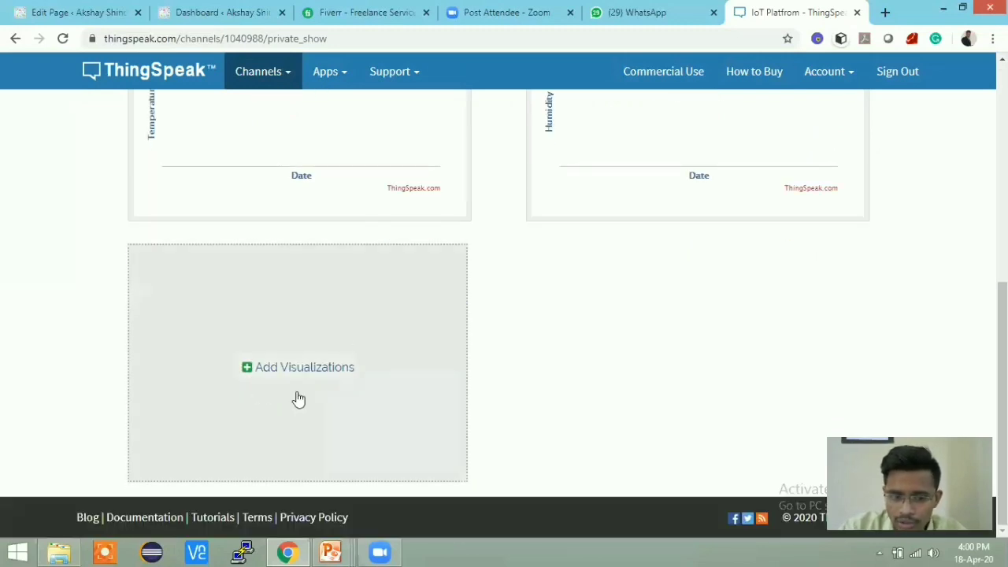
pyautogui.scroll(4, 385, 373)
pyautogui.scroll(-4, 356, 401)
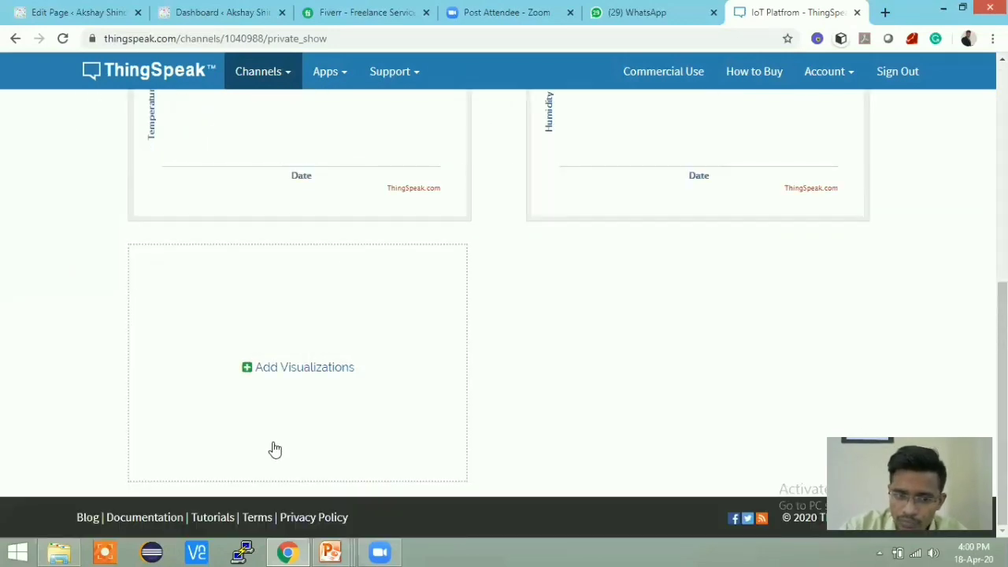
pyautogui.click(310, 367)
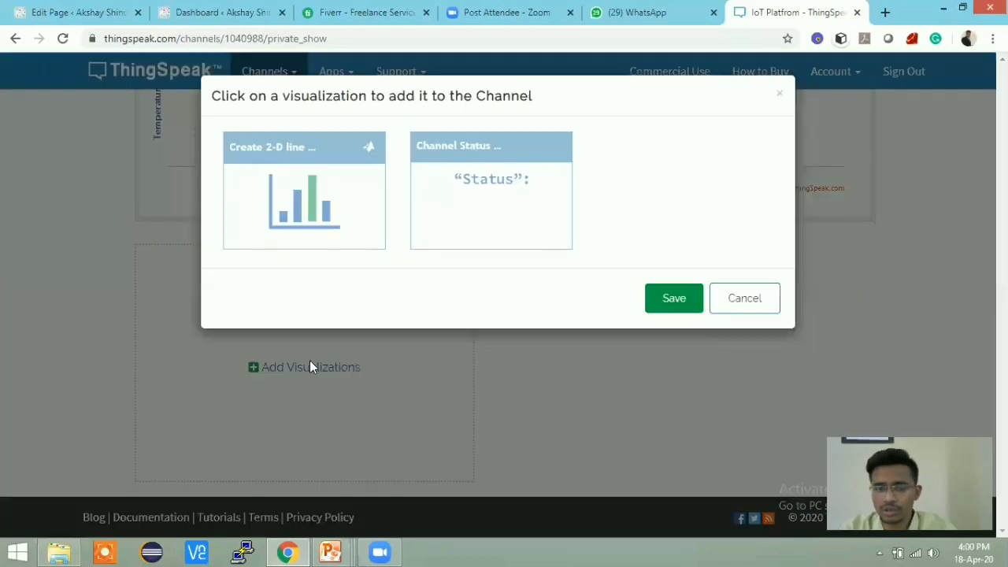
pyautogui.click(297, 191)
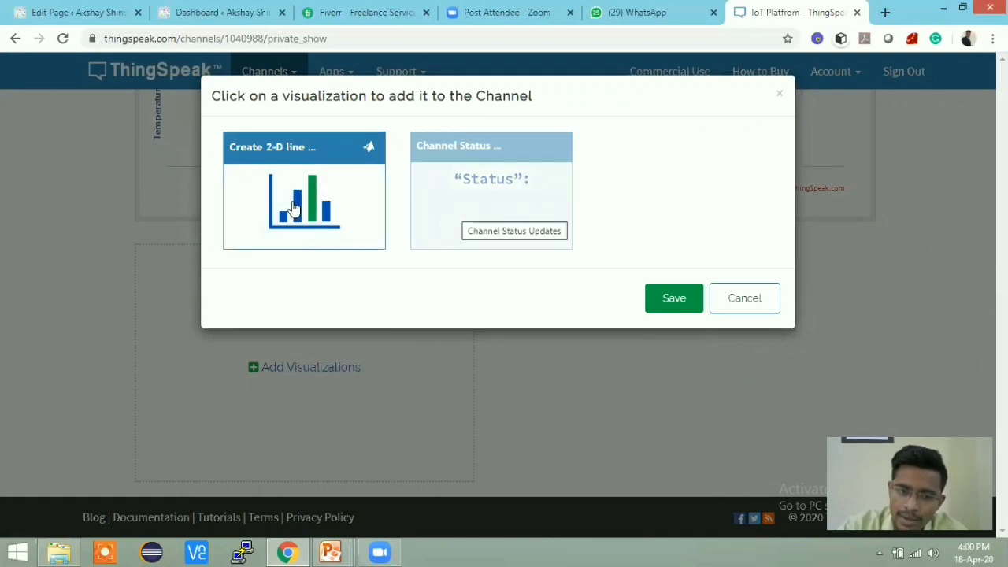
pyautogui.click(456, 209)
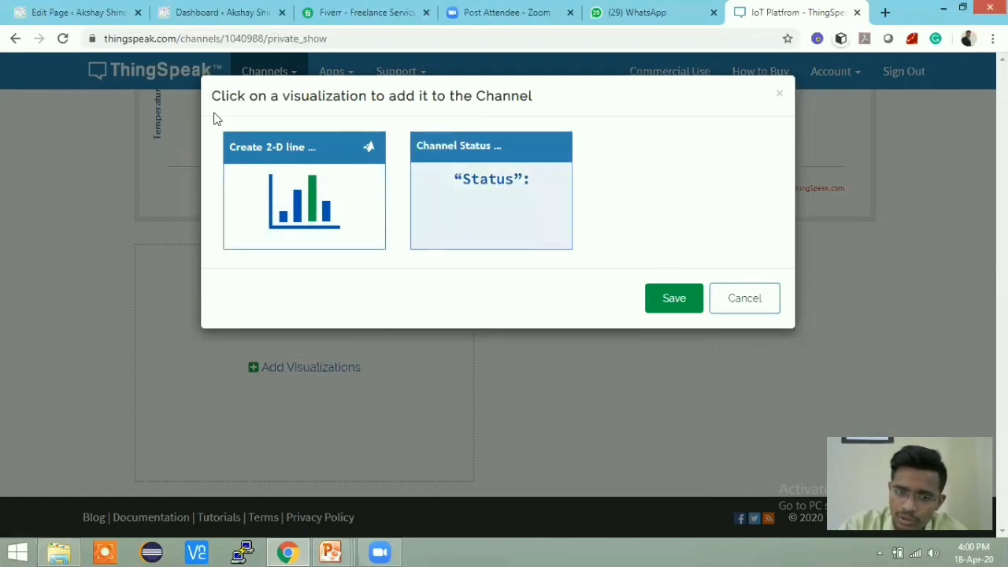
pyautogui.click(742, 303)
# Start adding a widget to the channel, choosing the Gauge type and proceeding to its parameters
pyautogui.scroll(4, 540, 319)
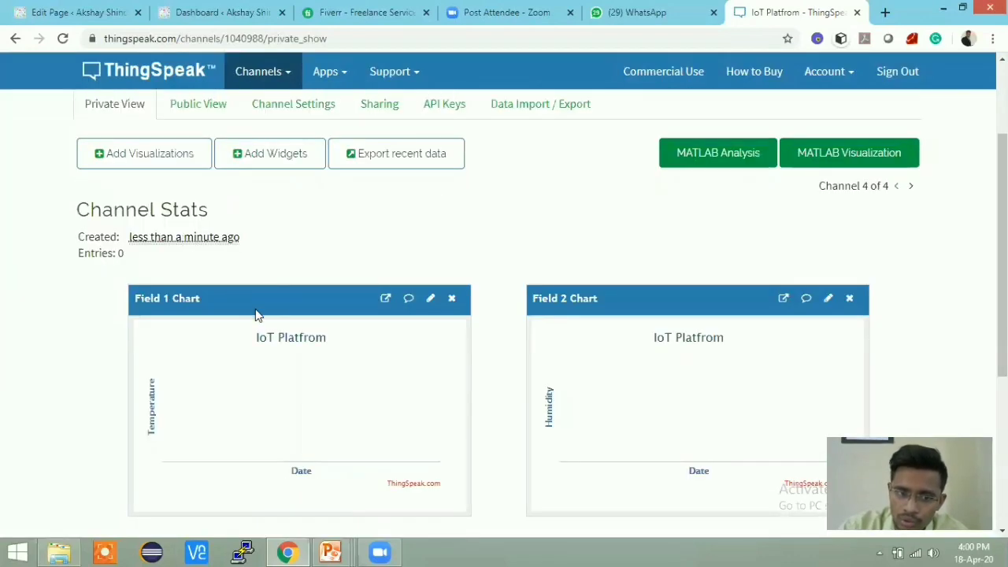
pyautogui.scroll(-4, 243, 306)
pyautogui.scroll(5, 299, 351)
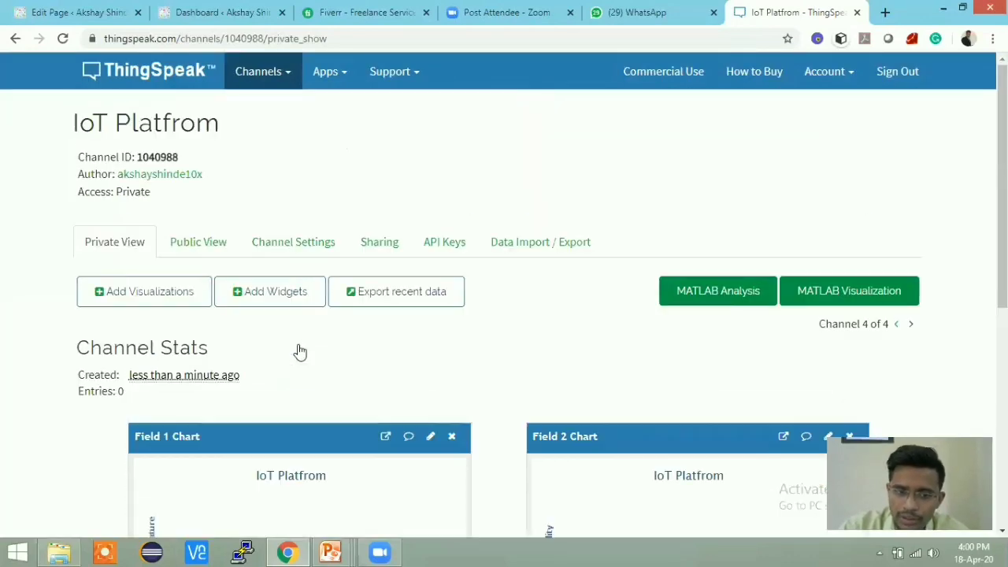
pyautogui.click(269, 293)
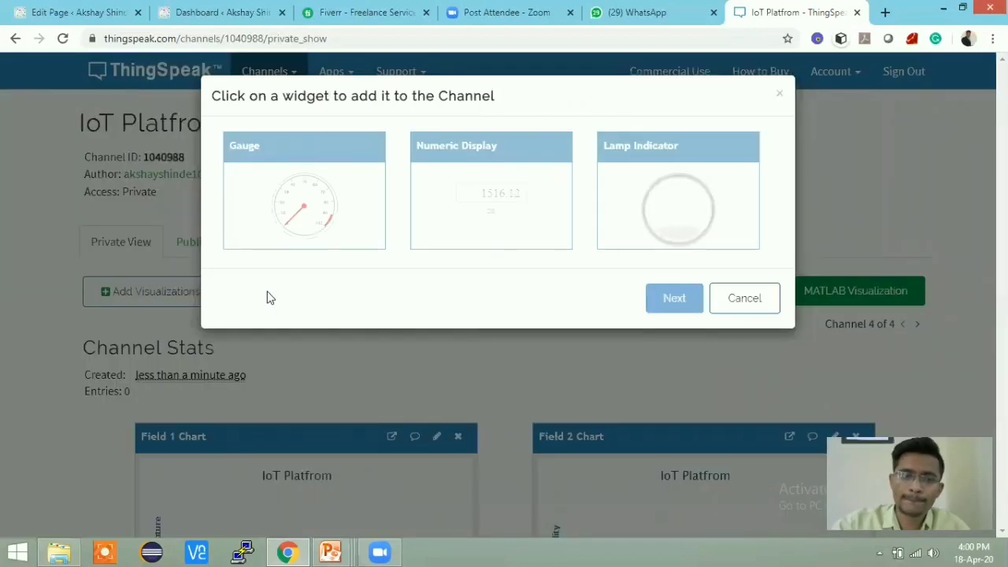
pyautogui.click(302, 214)
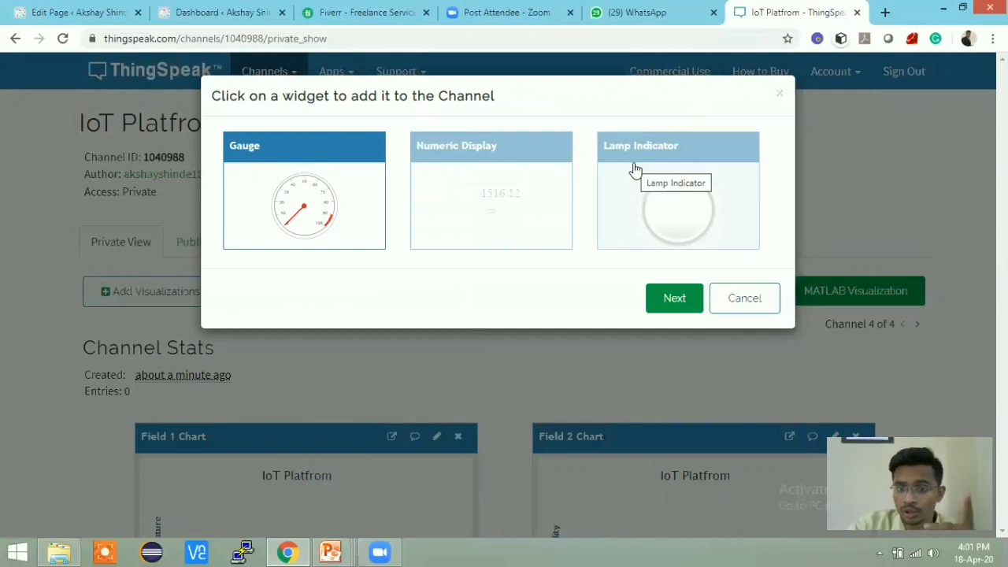
pyautogui.doubleClick(322, 206)
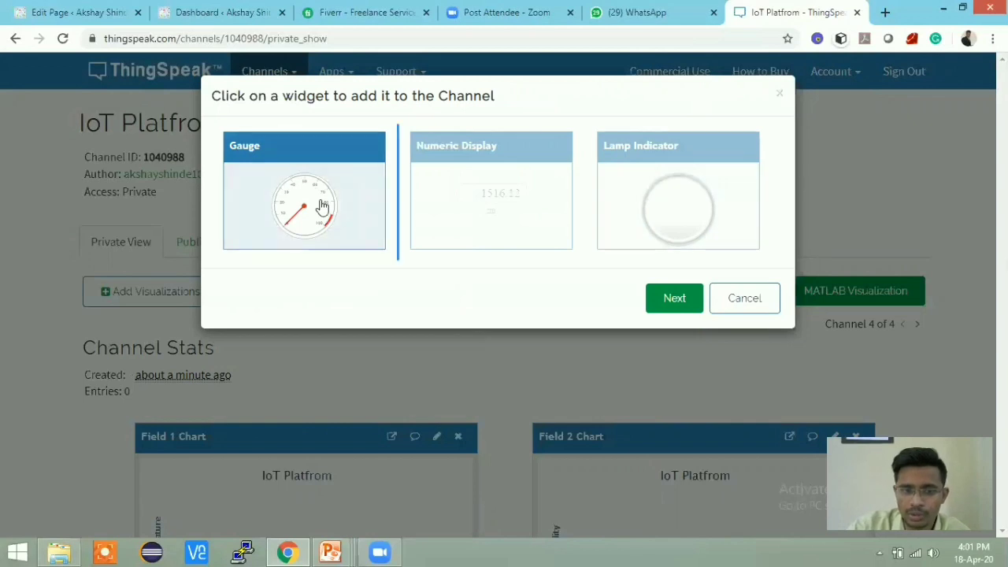
pyautogui.click(696, 304)
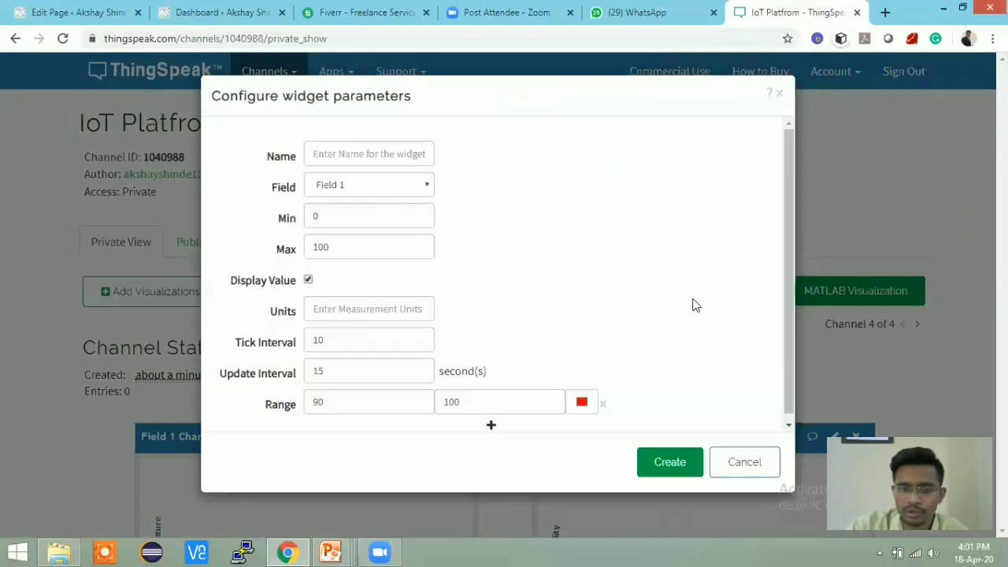
# Name the widget "Gauge" and create it for Field 1 with a 0 to 100 scale
pyautogui.click(385, 158)
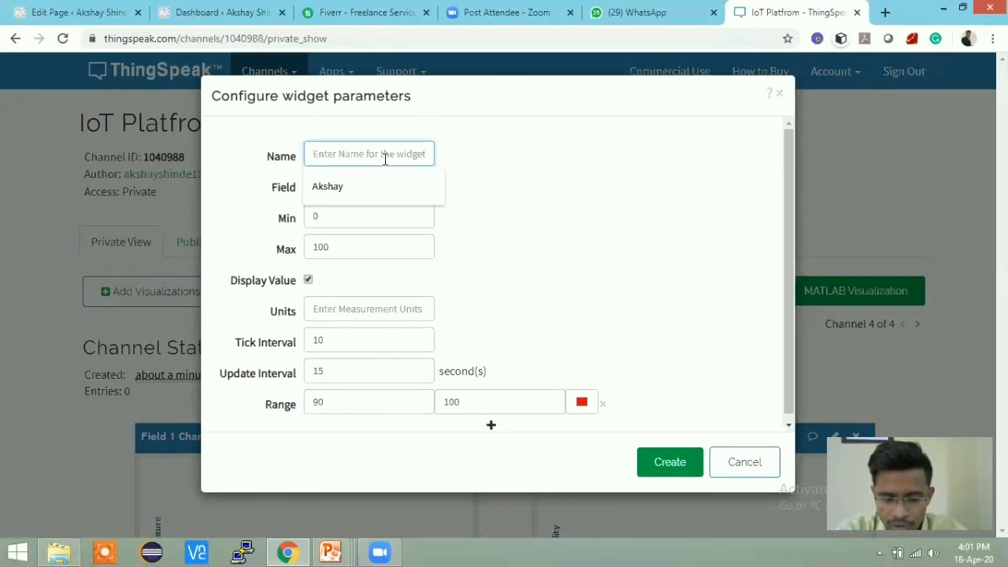
pyautogui.write('Gsu')
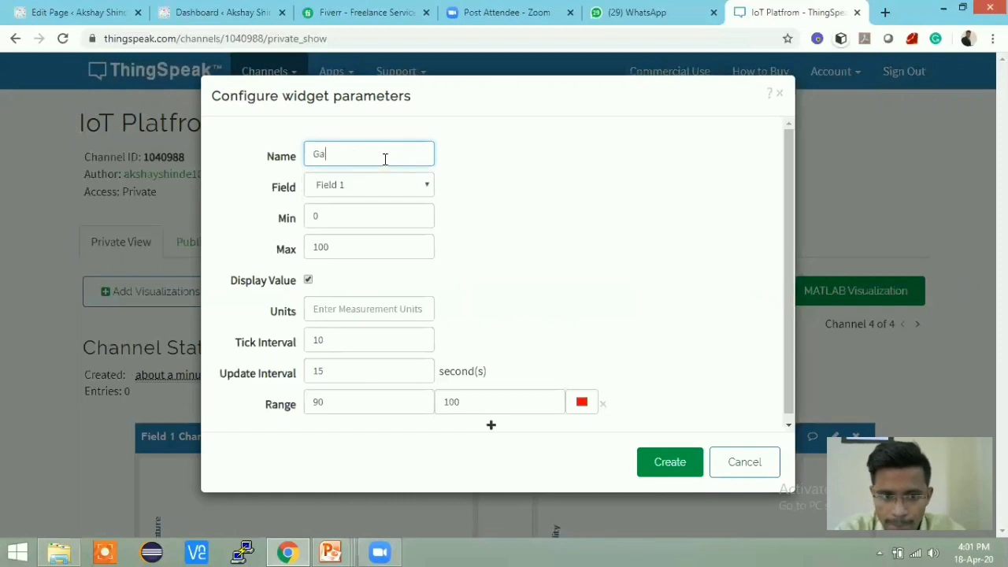
pyautogui.write('uge')
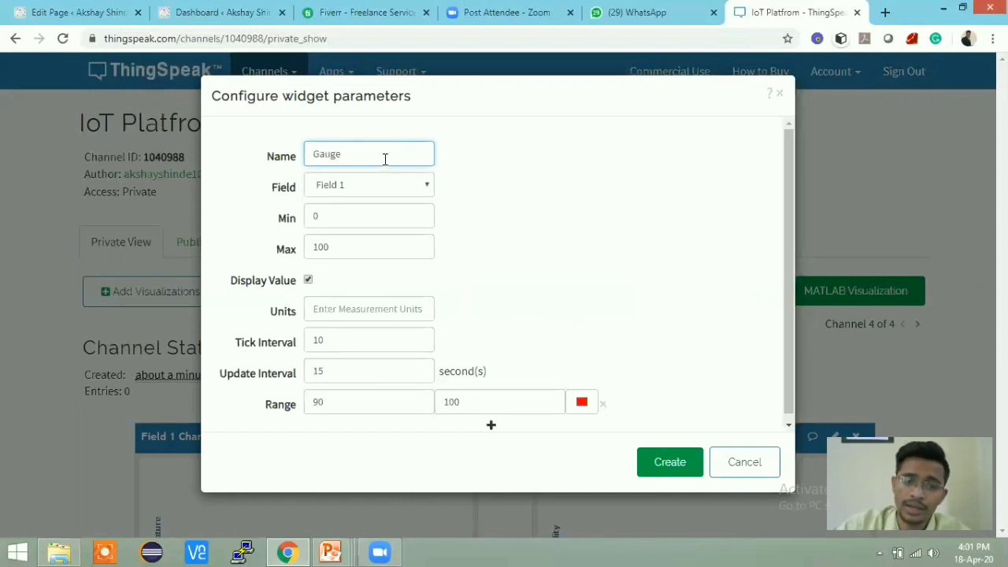
pyautogui.click(419, 186)
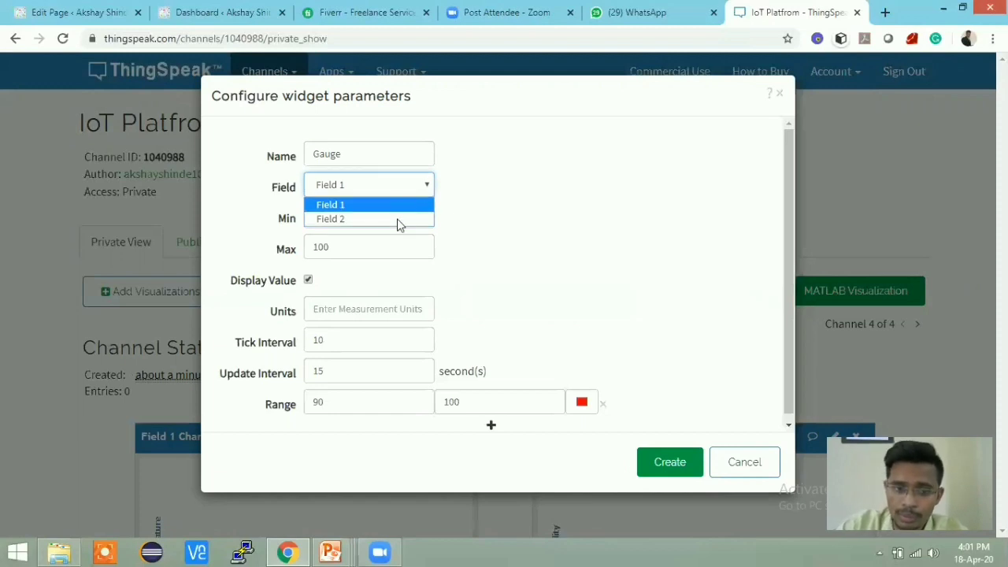
pyautogui.click(504, 189)
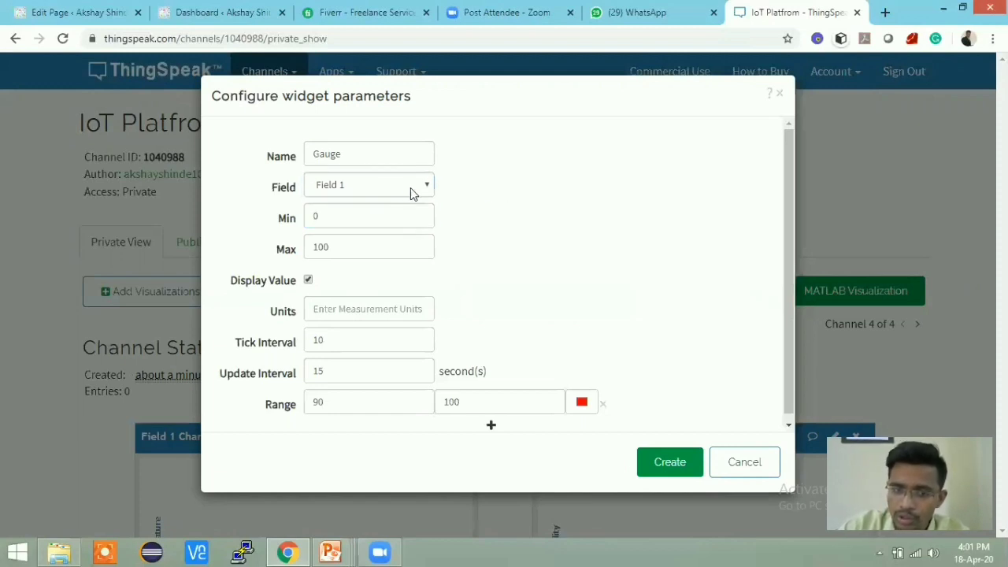
pyautogui.click(408, 189)
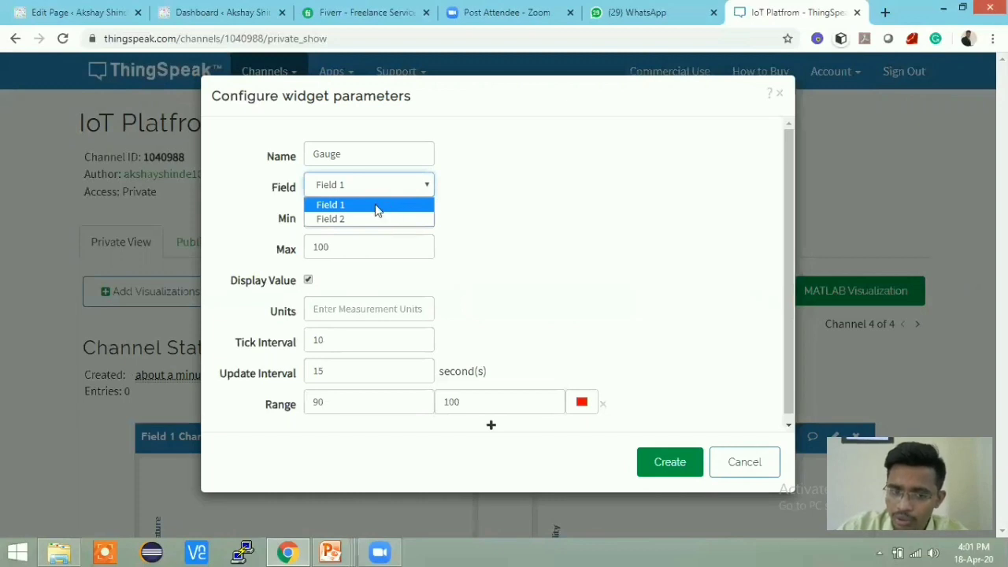
pyautogui.click(376, 206)
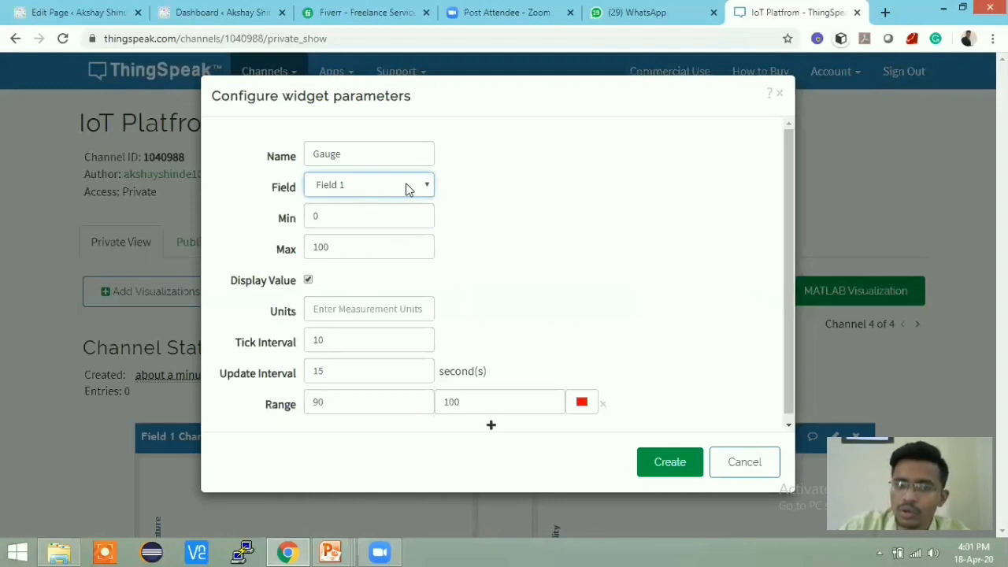
pyautogui.click(406, 183)
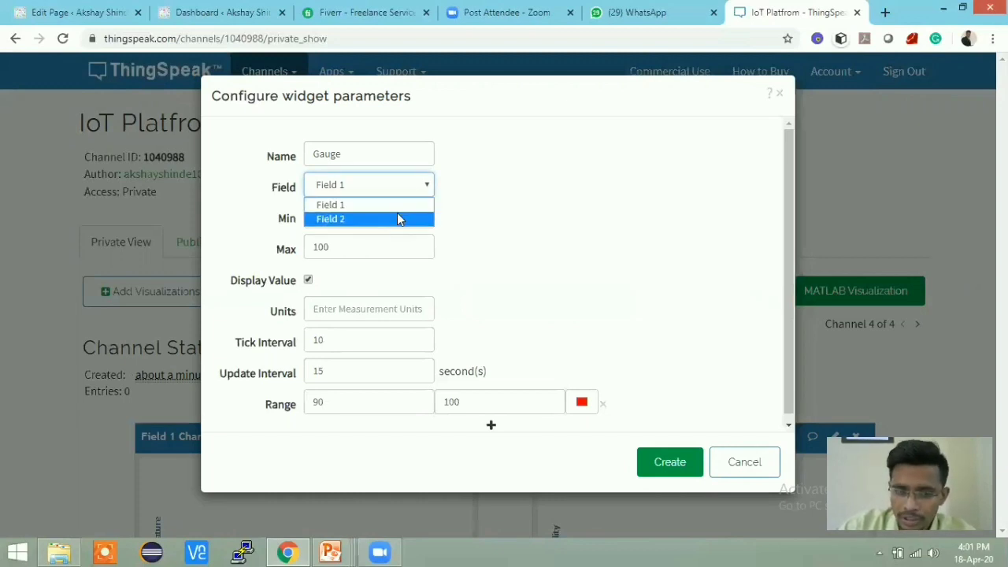
pyautogui.click(339, 224)
pyautogui.click(364, 249)
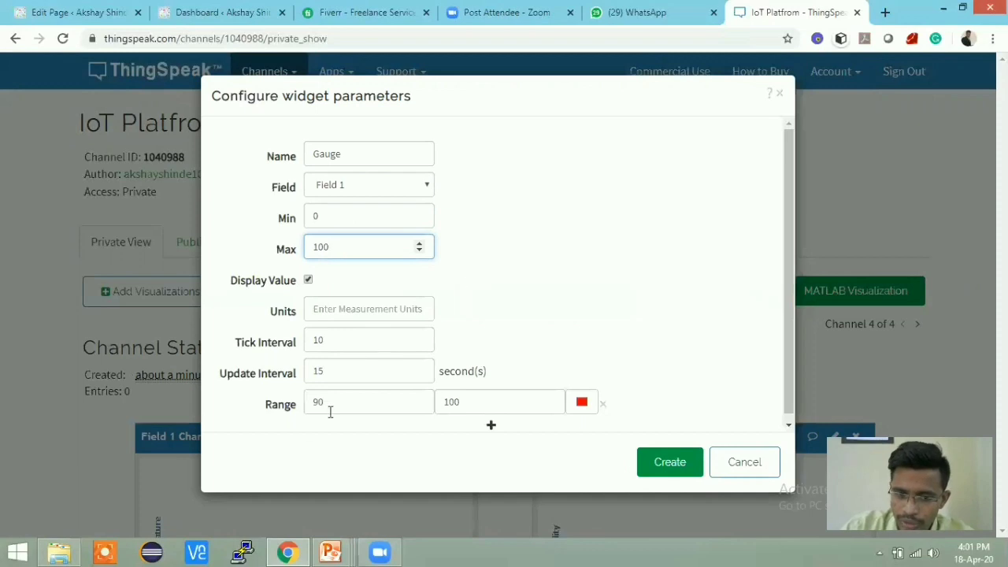
pyautogui.click(666, 464)
# Move the Gauge widget to the first position, ahead of the Field 1 Chart, and review the new layout
pyautogui.scroll(-9, 614, 374)
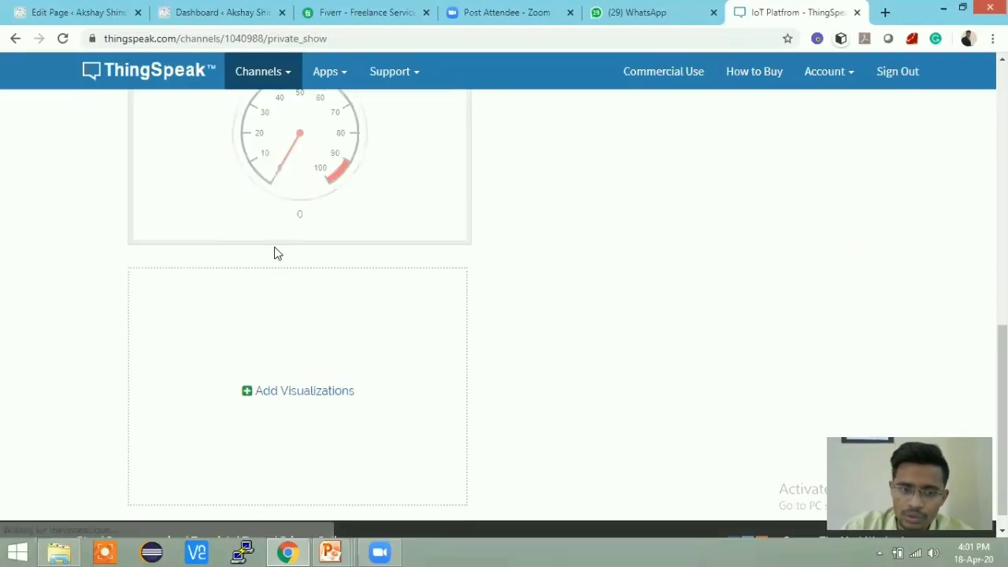
pyautogui.scroll(3, 291, 357)
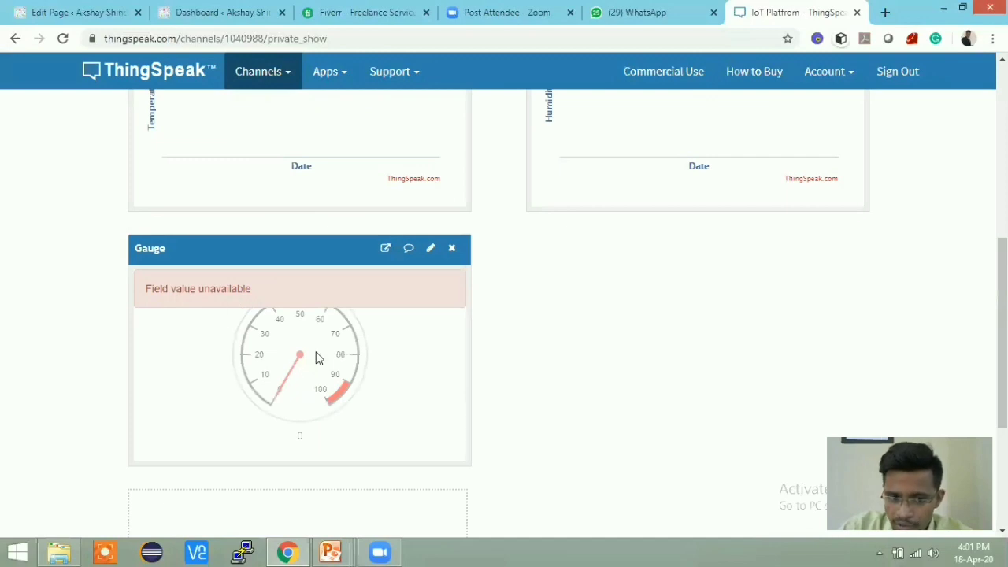
pyautogui.scroll(-3, 323, 409)
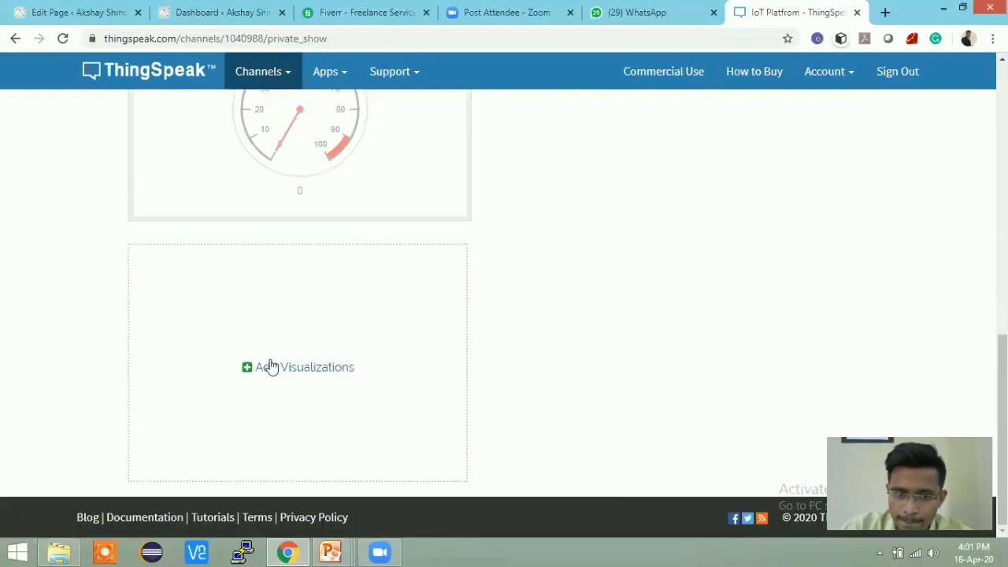
pyautogui.scroll(5, 517, 277)
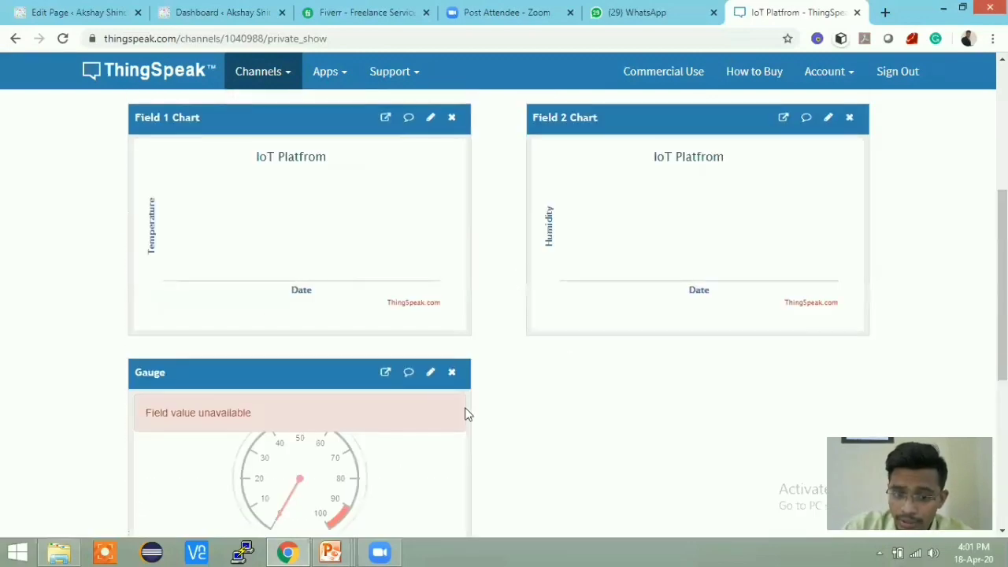
pyautogui.moveTo(299, 371); pyautogui.dragTo(338, 119)
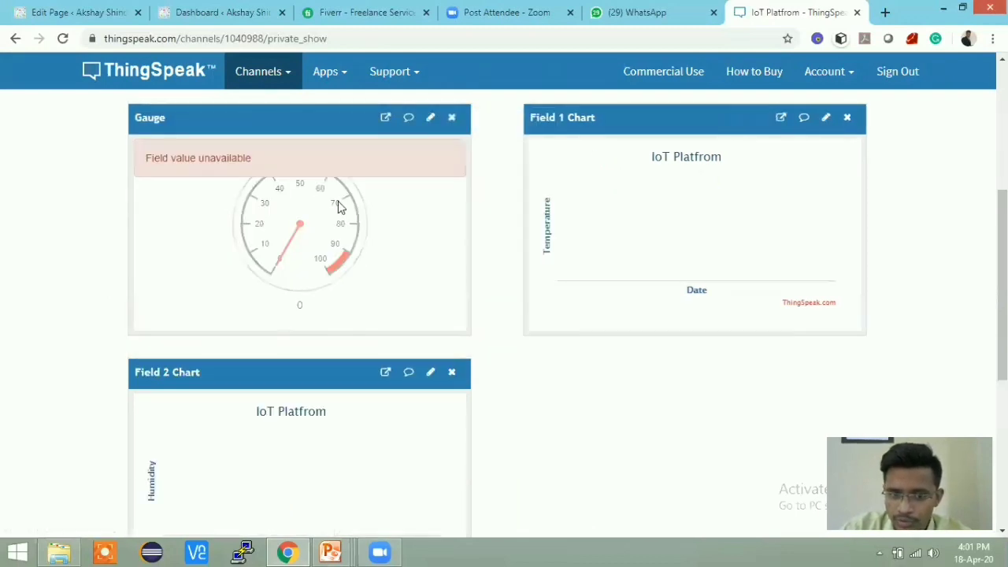
pyautogui.scroll(-3, 477, 286)
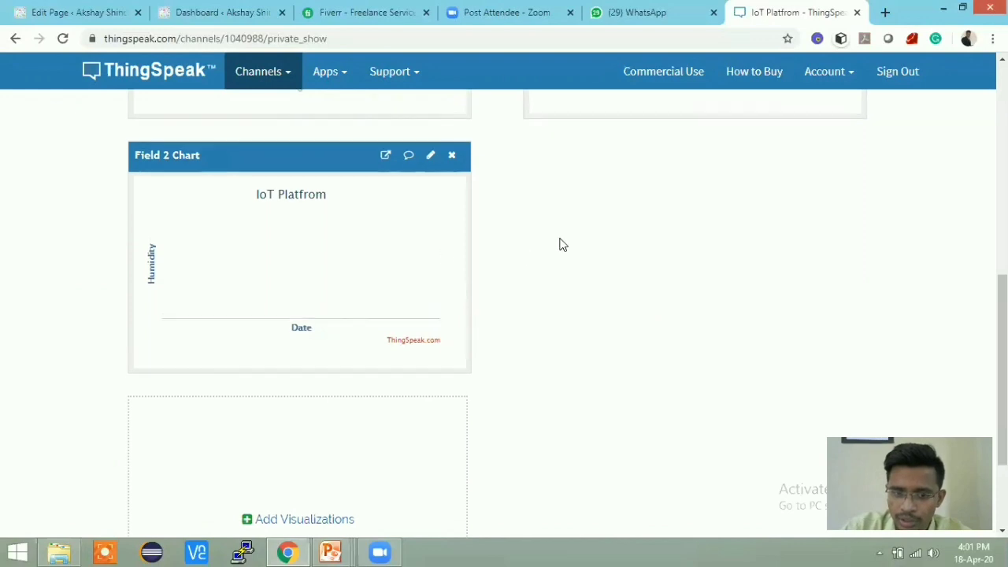
pyautogui.scroll(3, 547, 412)
pyautogui.scroll(-3, 494, 417)
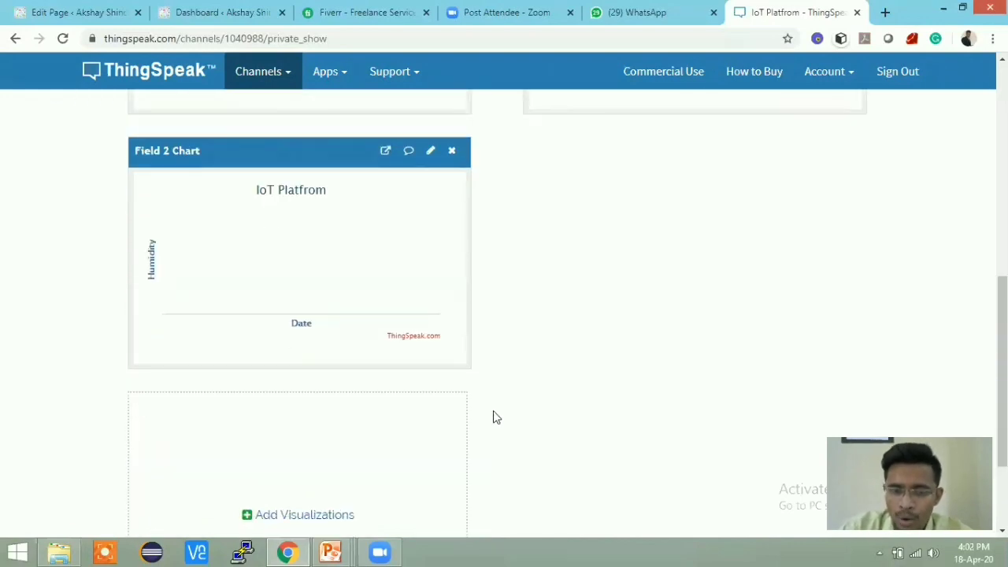
pyautogui.scroll(4, 494, 417)
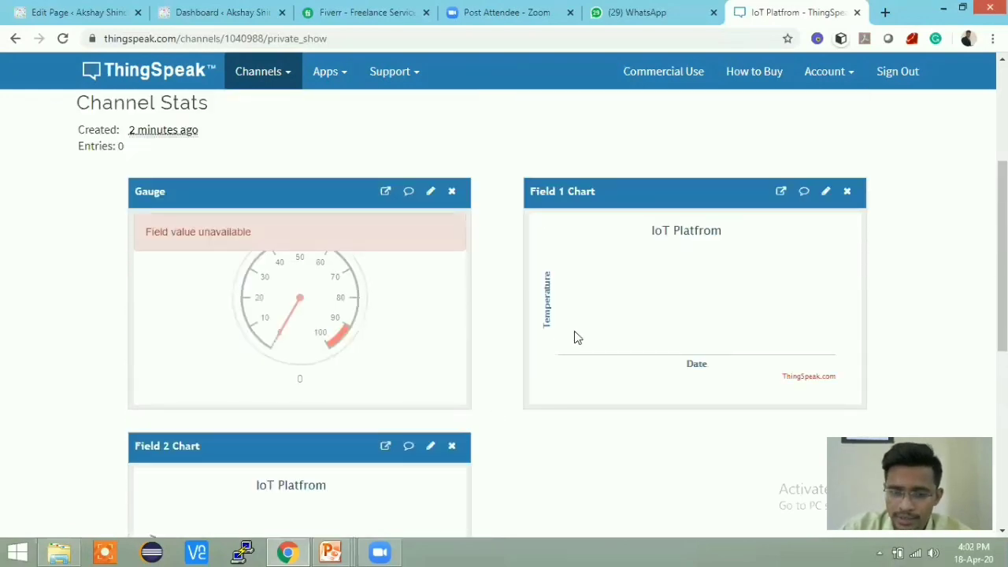
pyautogui.scroll(3, 477, 308)
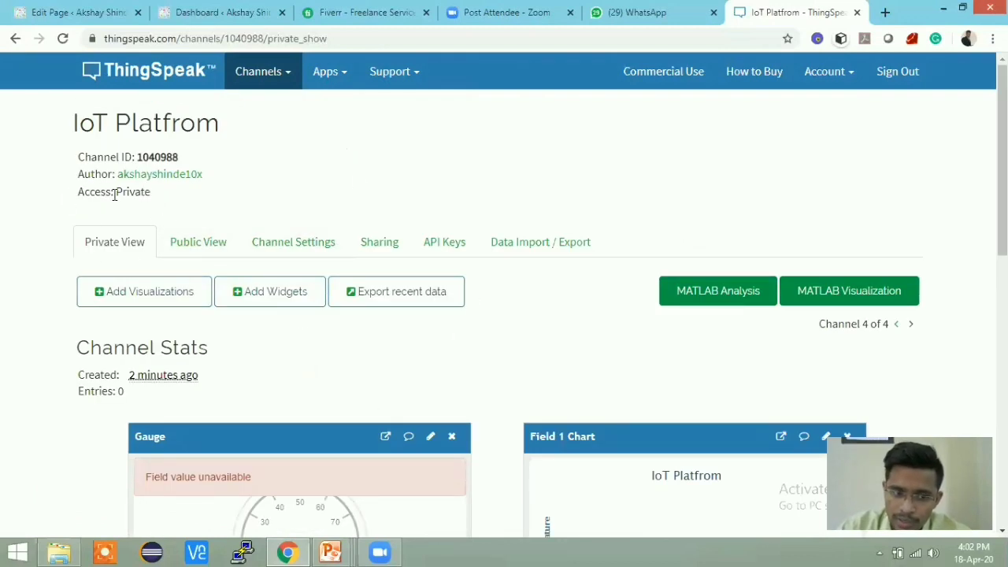
# Check the channel's access type and public view, and open its channel settings
pyautogui.moveTo(114, 194); pyautogui.dragTo(183, 198)
pyautogui.click(182, 198)
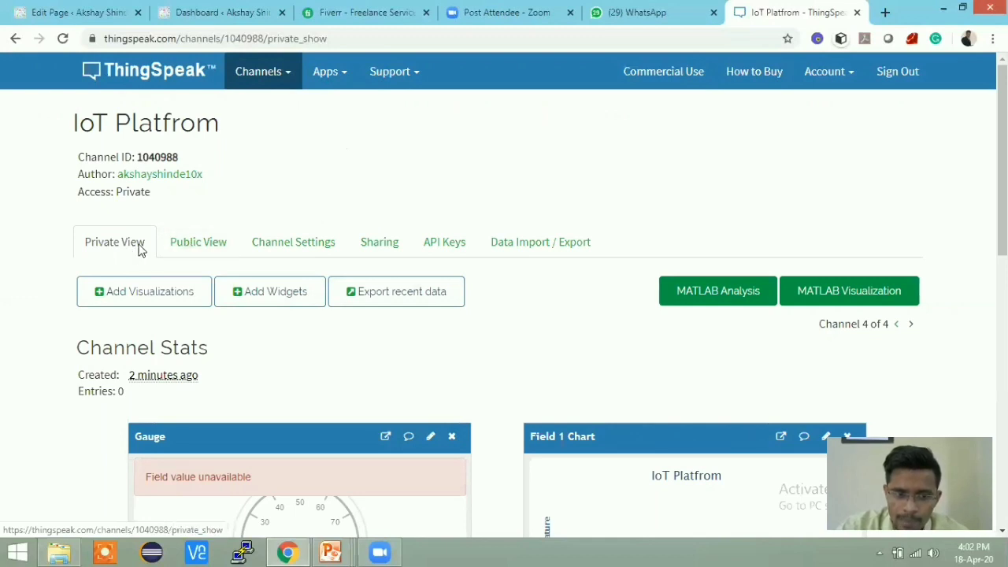
pyautogui.click(196, 244)
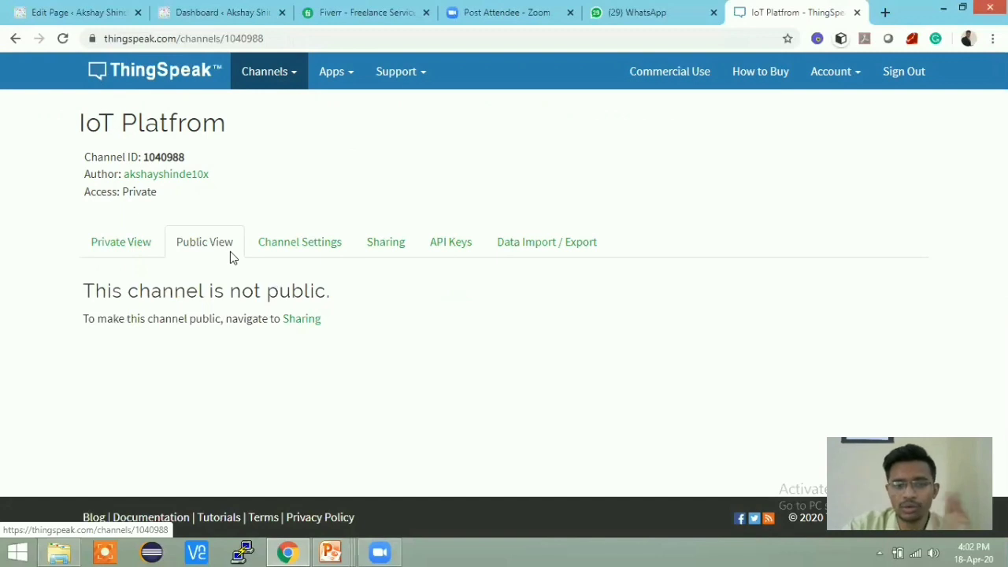
pyautogui.click(318, 244)
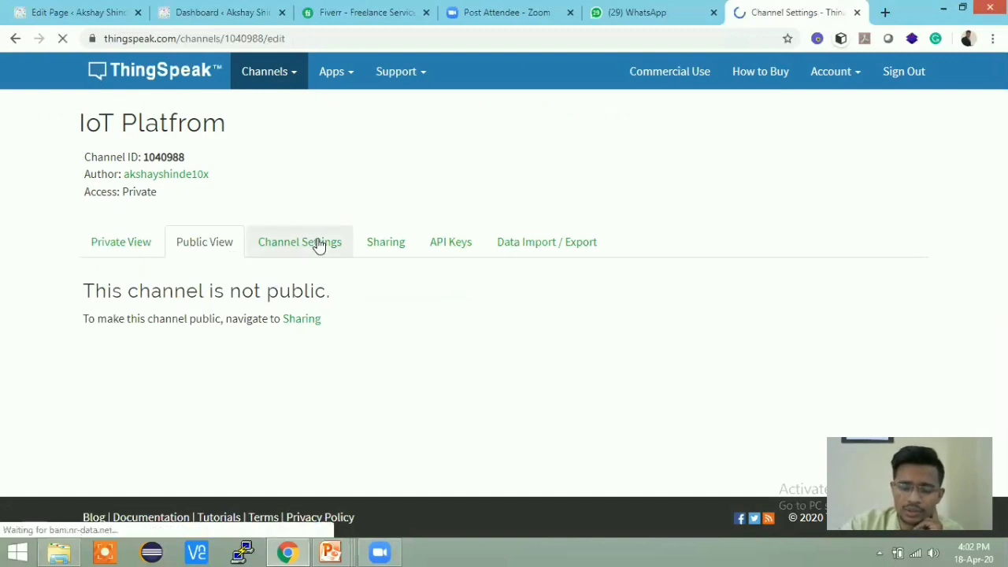
# Review the channel settings form, from the name and field options to the save, clear and delete options
pyautogui.scroll(-1, 313, 248)
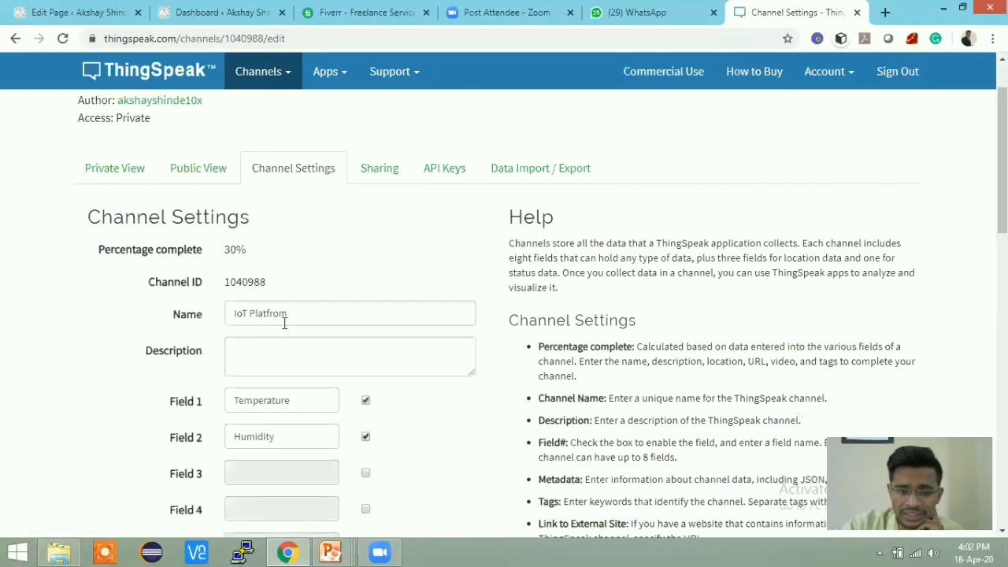
pyautogui.scroll(-3, 315, 333)
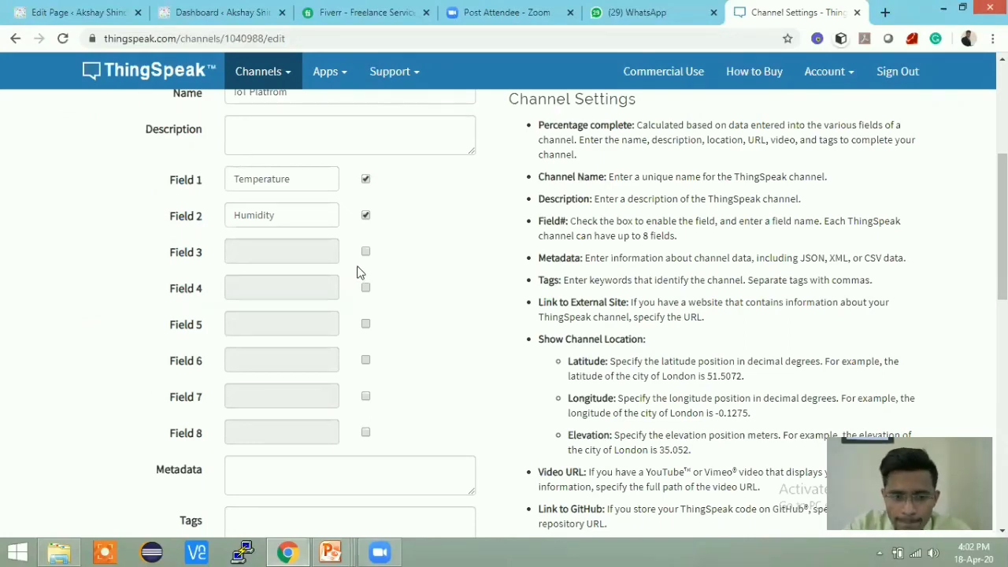
pyautogui.scroll(-7, 370, 283)
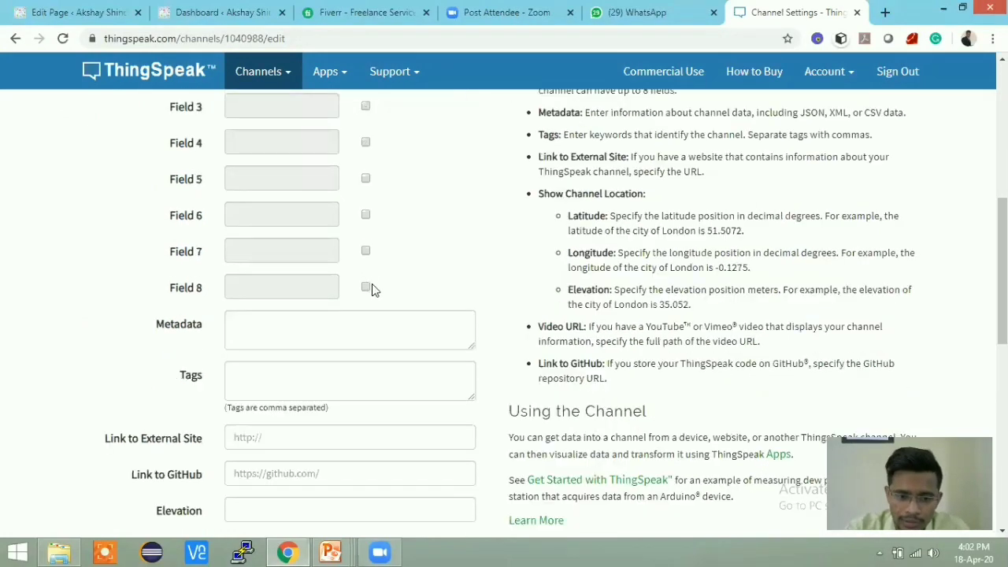
pyautogui.scroll(1, 372, 288)
pyautogui.scroll(-4, 349, 299)
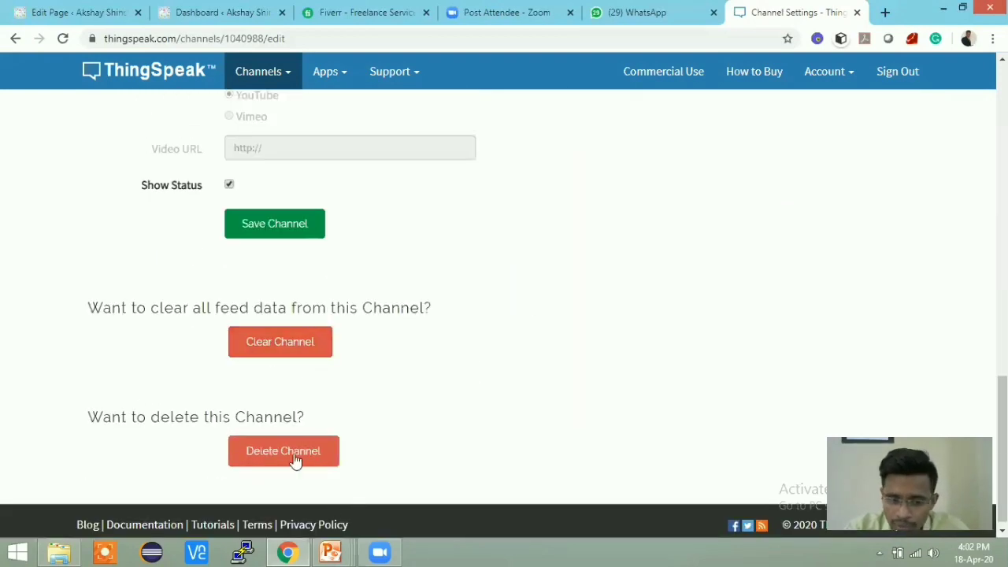
pyautogui.scroll(12, 496, 298)
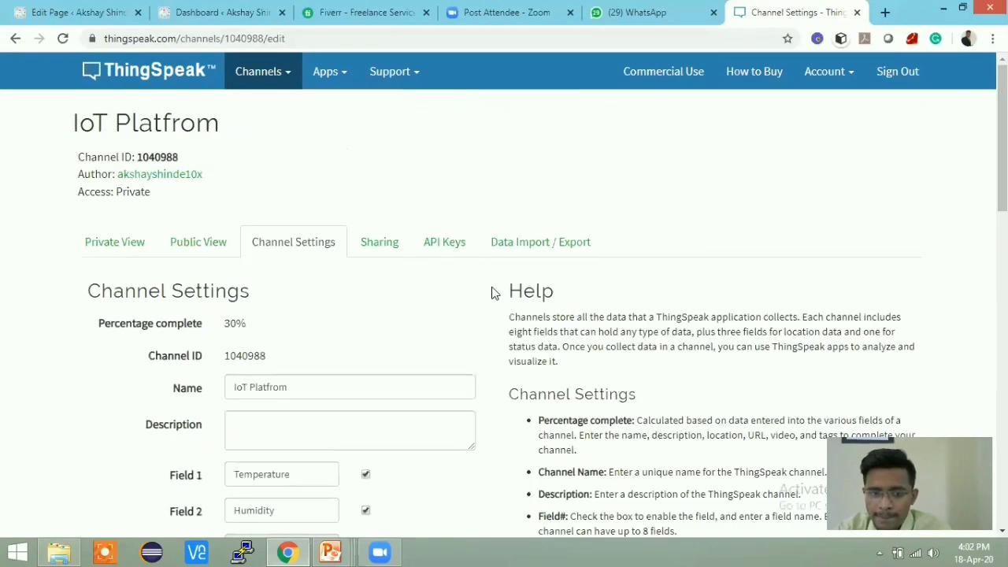
# Open the channel's sharing settings and examine the private, everyone and specific-users view options
pyautogui.click(363, 248)
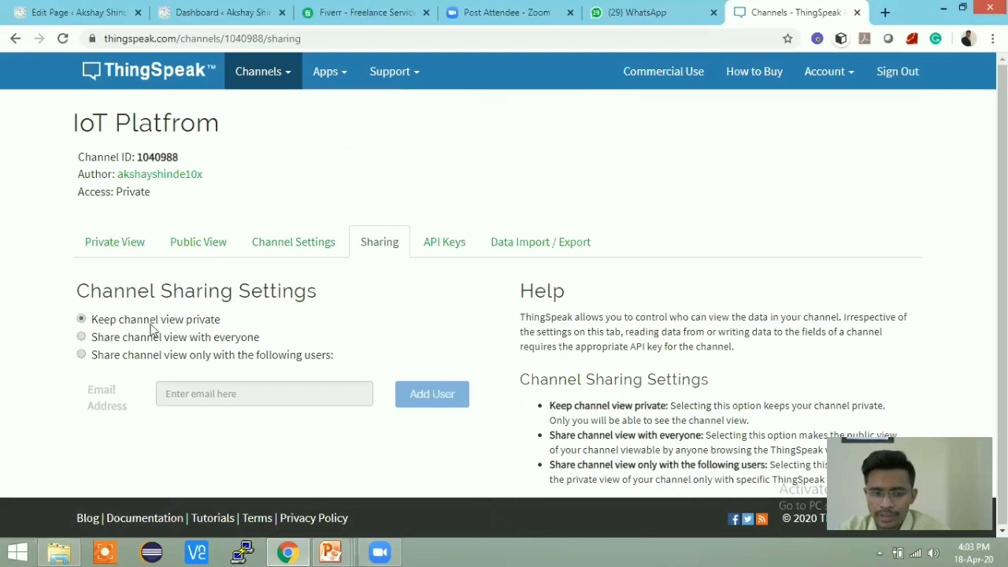
pyautogui.moveTo(128, 339); pyautogui.dragTo(262, 340)
pyautogui.click(263, 338)
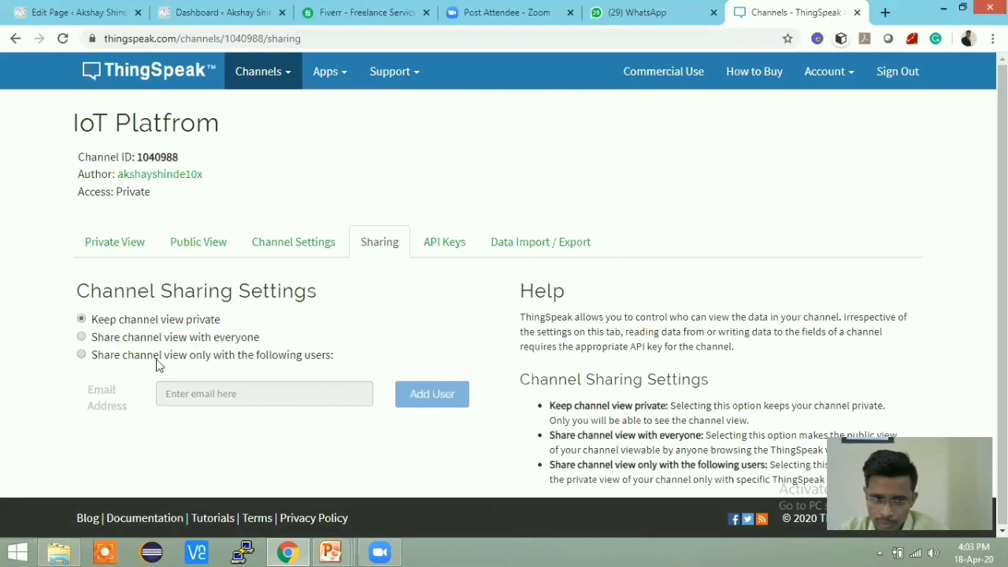
pyautogui.moveTo(140, 357); pyautogui.dragTo(348, 357)
pyautogui.click(348, 357)
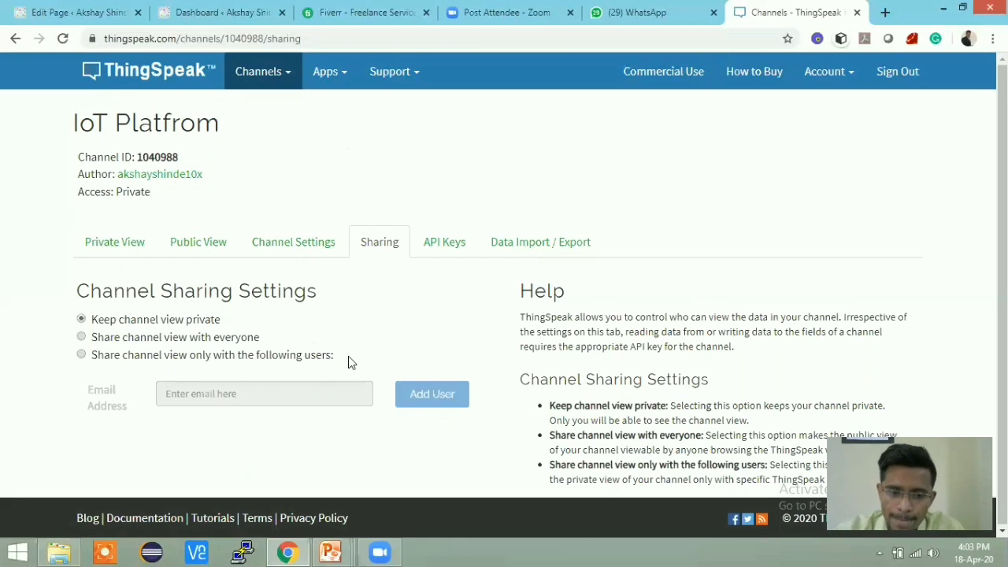
# Open the channel's API keys and examine the write key, read key and API request examples
pyautogui.click(441, 244)
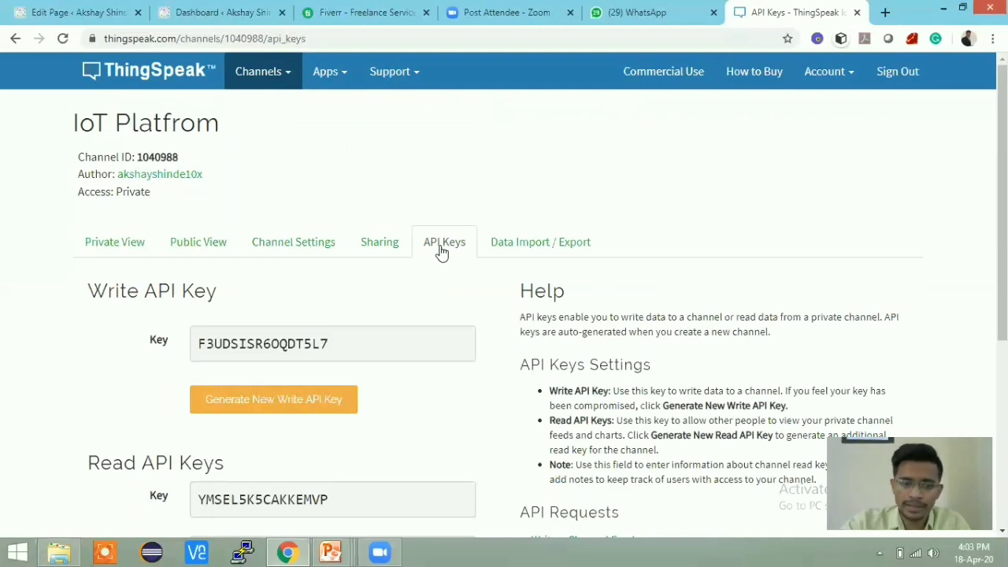
pyautogui.scroll(-2, 291, 358)
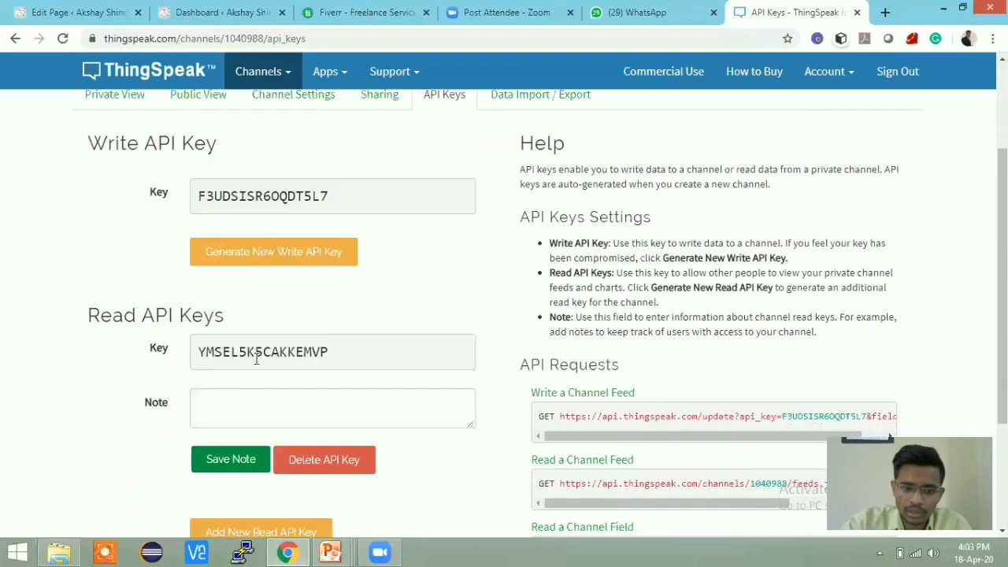
pyautogui.scroll(2, 256, 358)
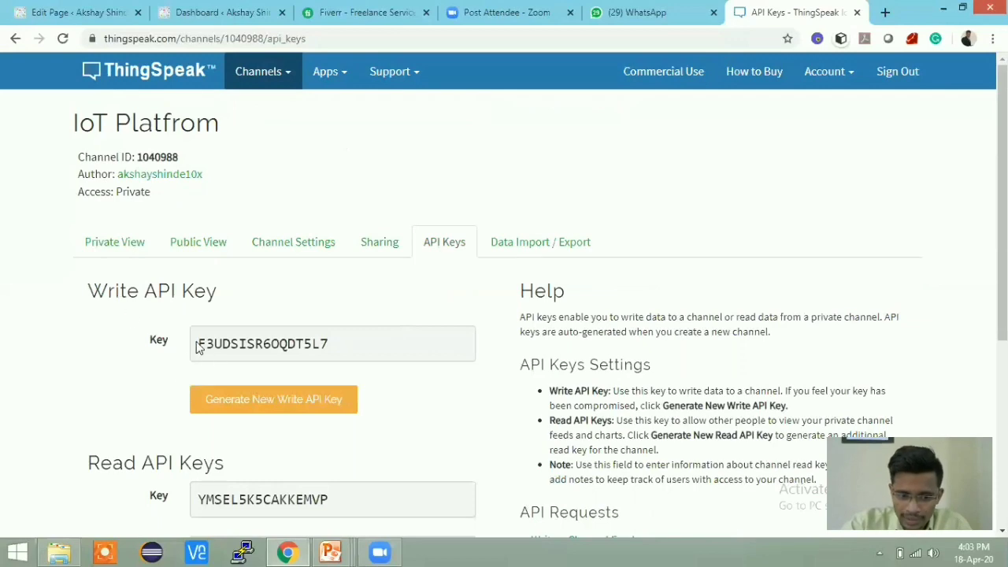
pyautogui.moveTo(197, 343); pyautogui.dragTo(305, 345)
pyautogui.click(355, 351)
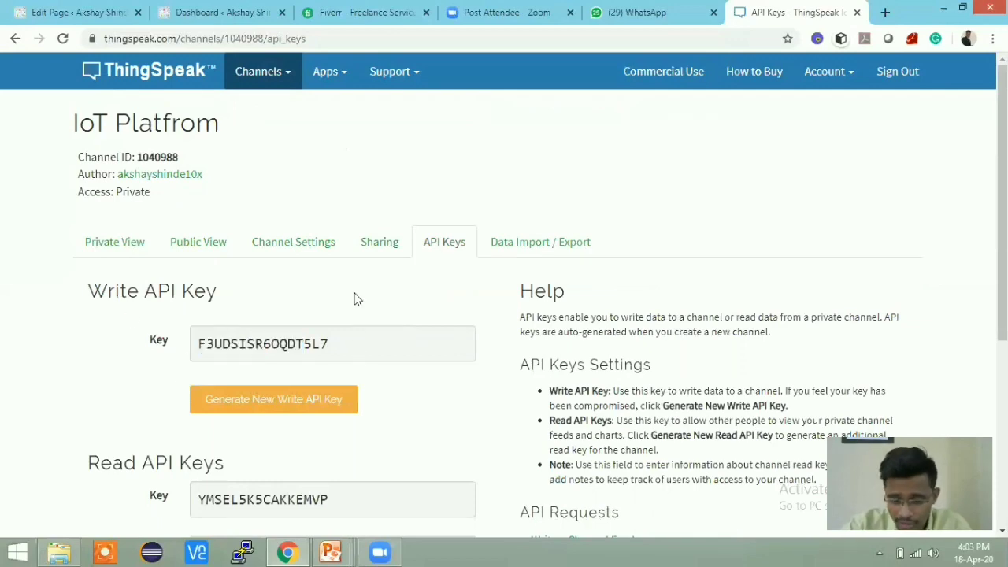
pyautogui.scroll(-2, 333, 420)
pyautogui.doubleClick(201, 352)
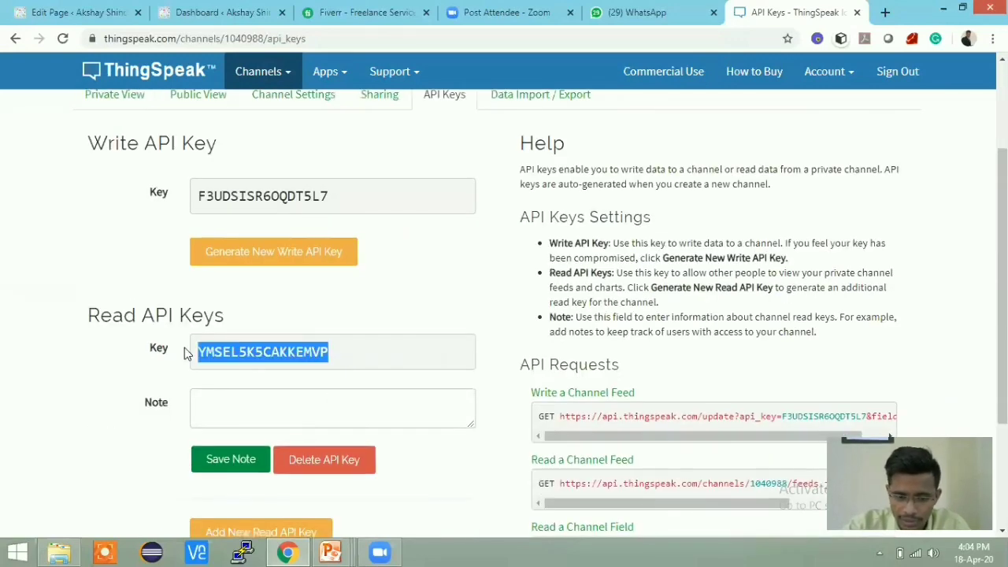
pyautogui.scroll(-2, 355, 365)
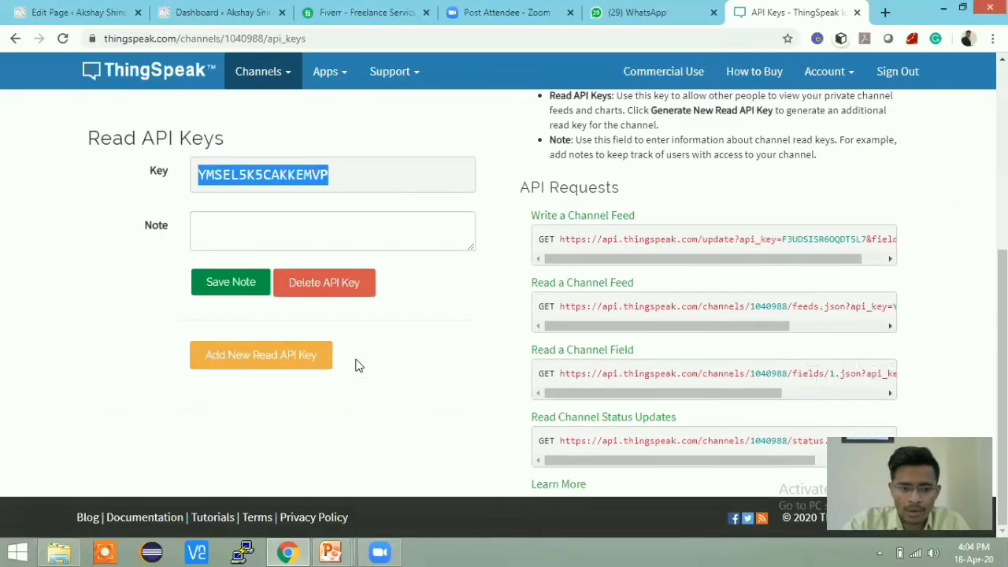
pyautogui.scroll(4, 268, 299)
pyautogui.moveTo(332, 355); pyautogui.dragTo(169, 346)
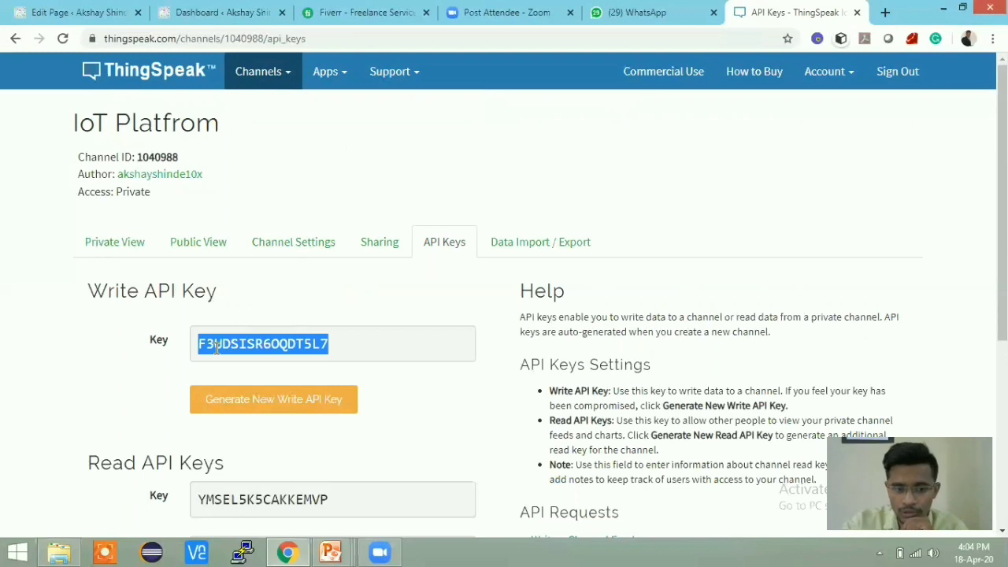
# Open the channel's data import and export page and review its CSV upload and download options
pyautogui.click(525, 252)
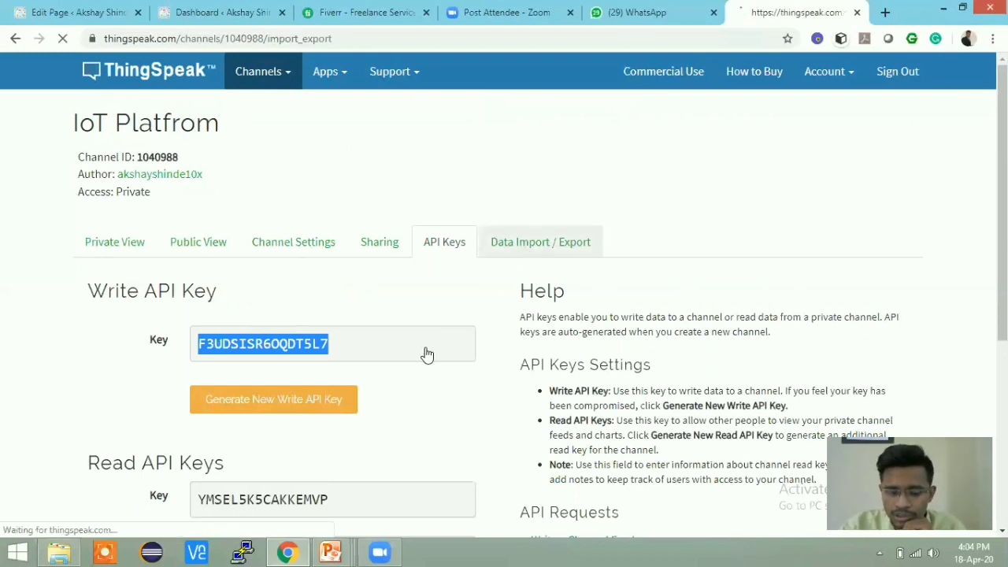
pyautogui.scroll(-2, 348, 334)
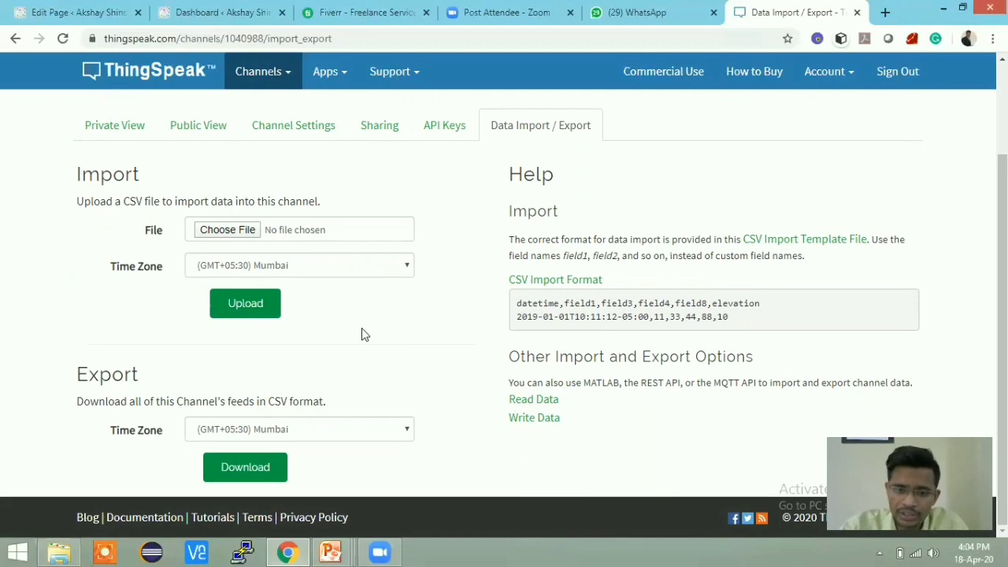
pyautogui.scroll(2, 441, 300)
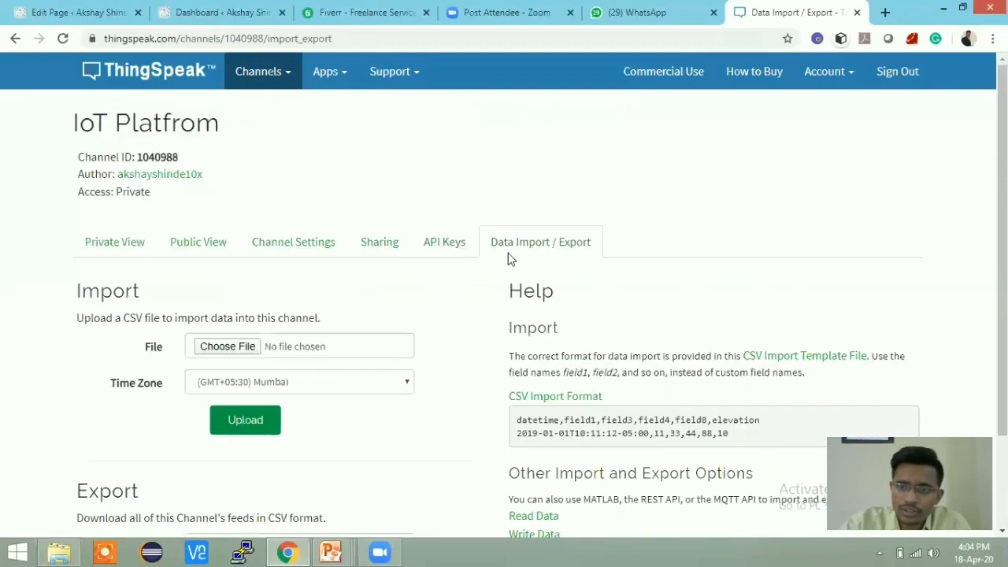
# Return to the channel's API keys and copy the write API key
pyautogui.click(449, 252)
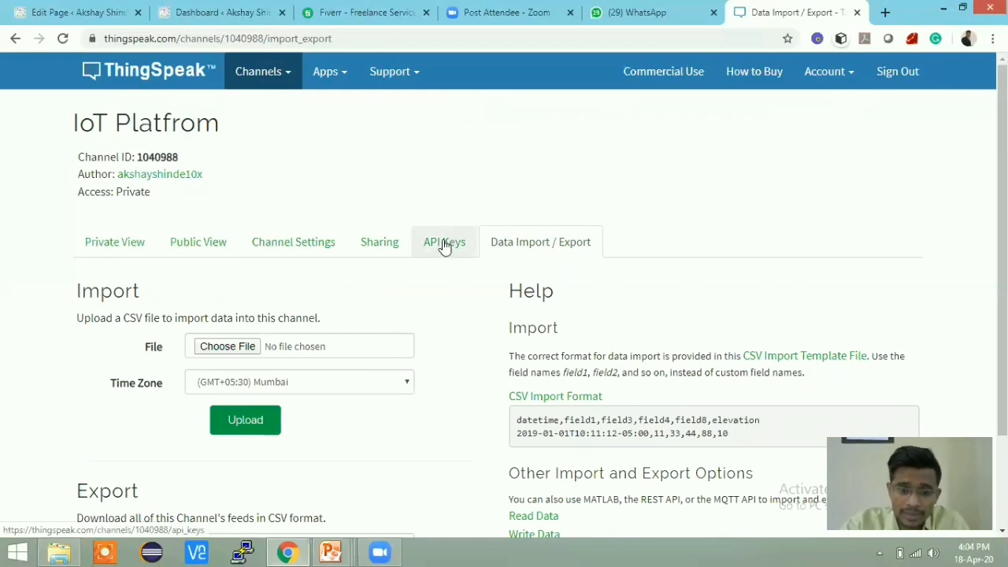
pyautogui.click(440, 248)
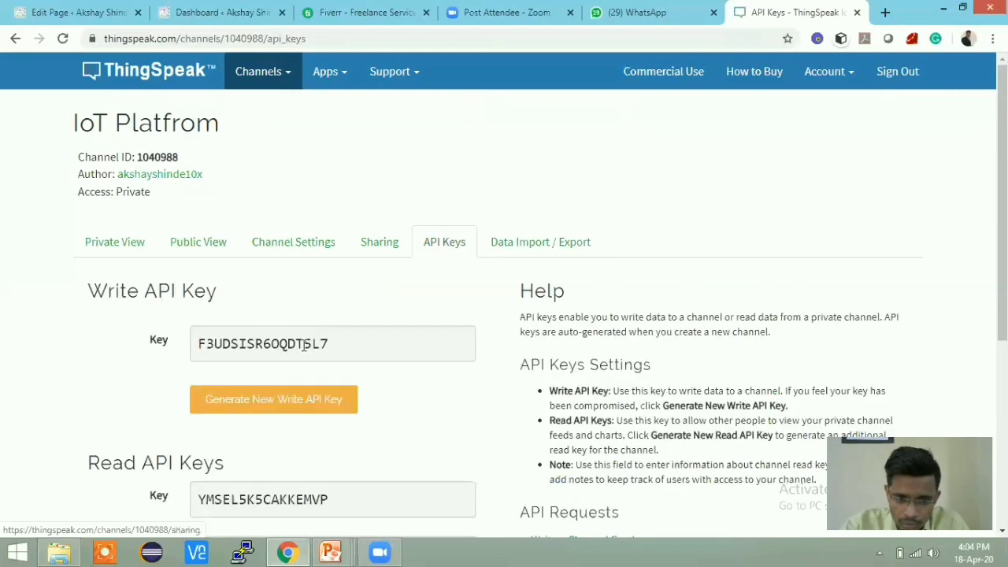
pyautogui.moveTo(342, 346); pyautogui.dragTo(197, 342)
pyautogui.hotkey('ctrl', 'c')
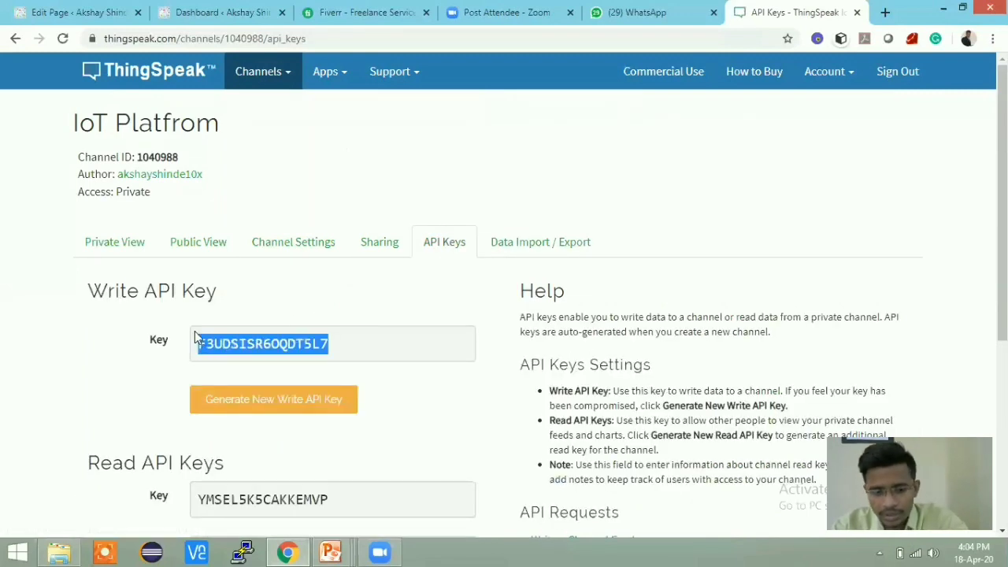
# Search the computer for "notepad++" and launch Notepad++
pyautogui.press('super')
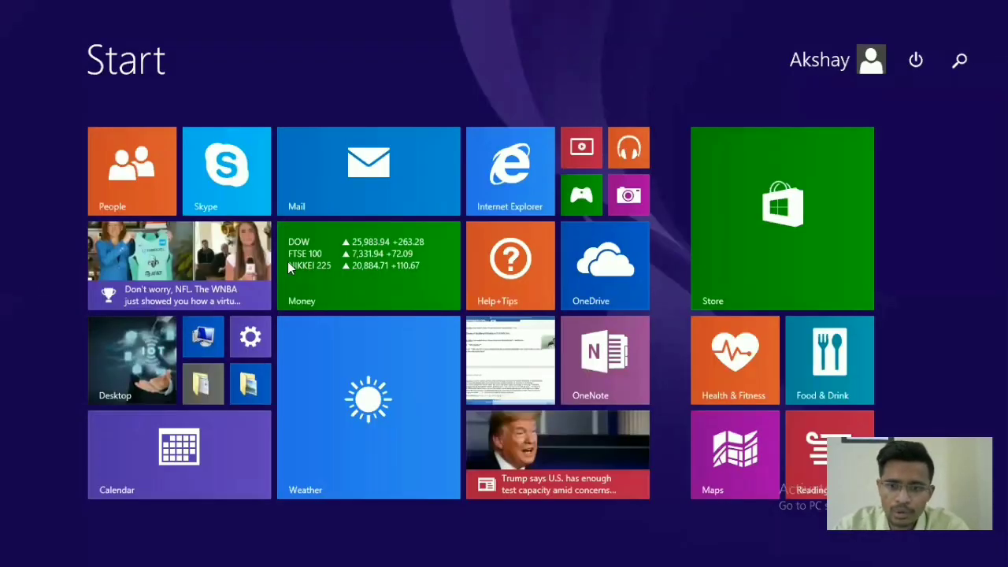
pyautogui.write('a')
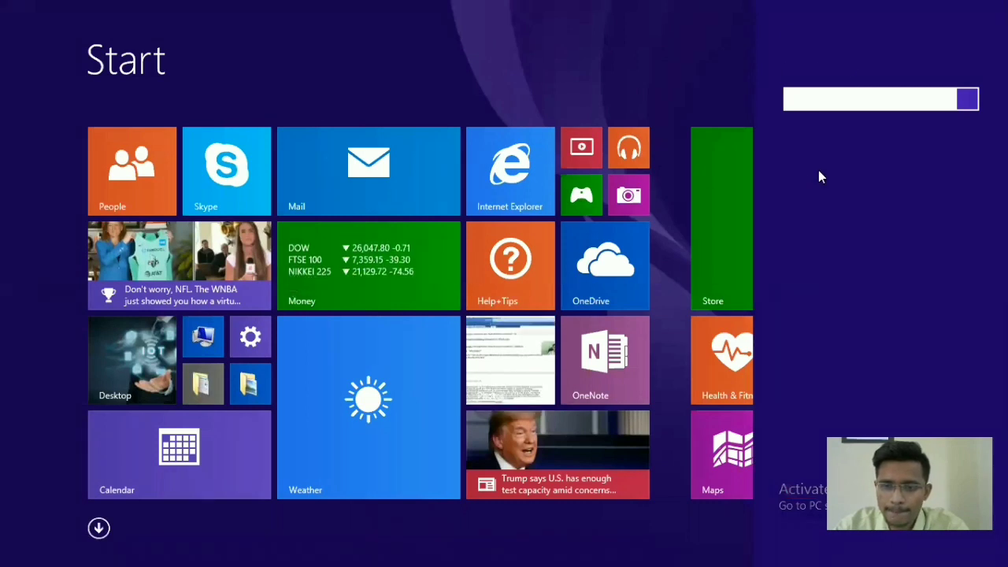
pyautogui.write('nota')
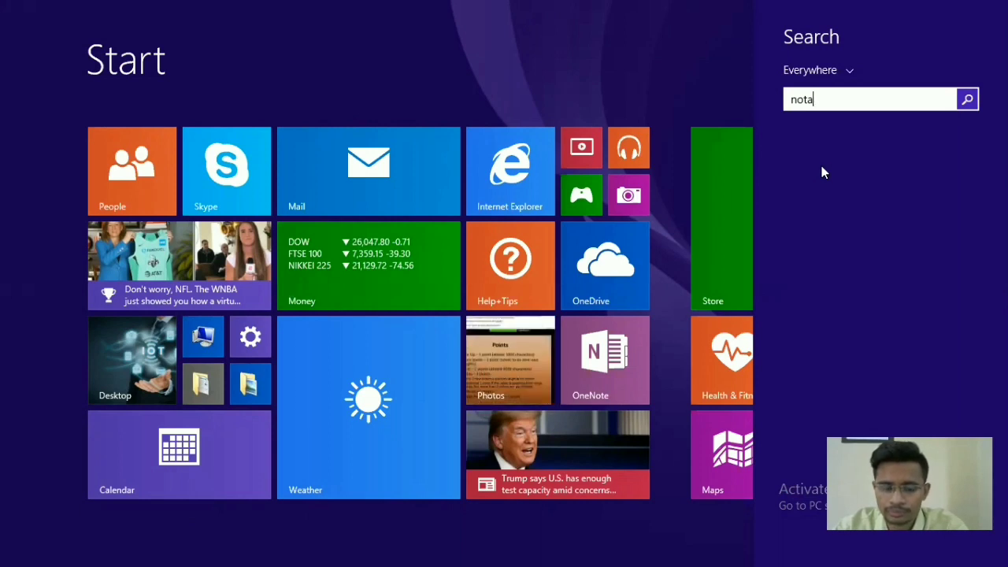
pyautogui.press('BackSpace')
pyautogui.write('epad++')
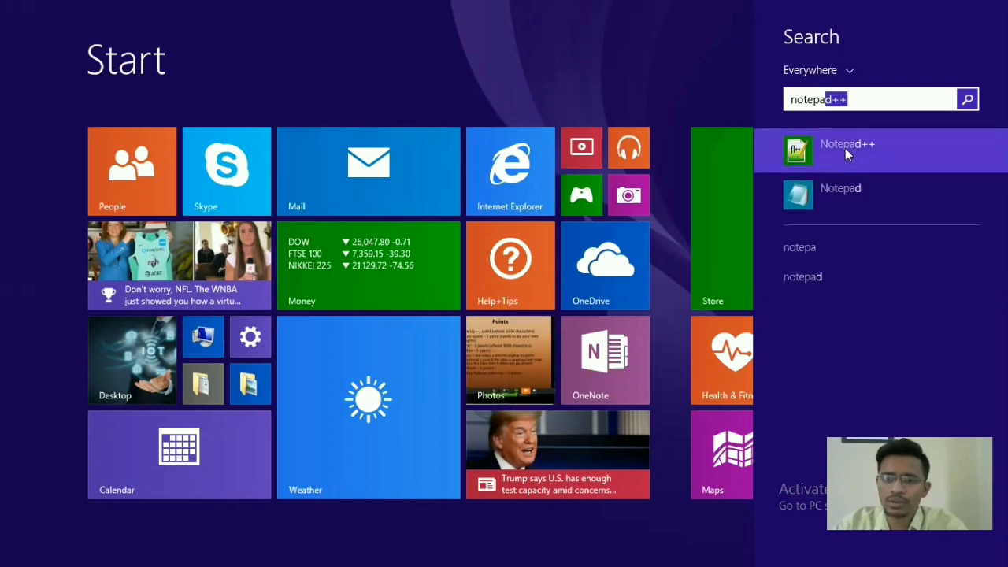
pyautogui.click(845, 148)
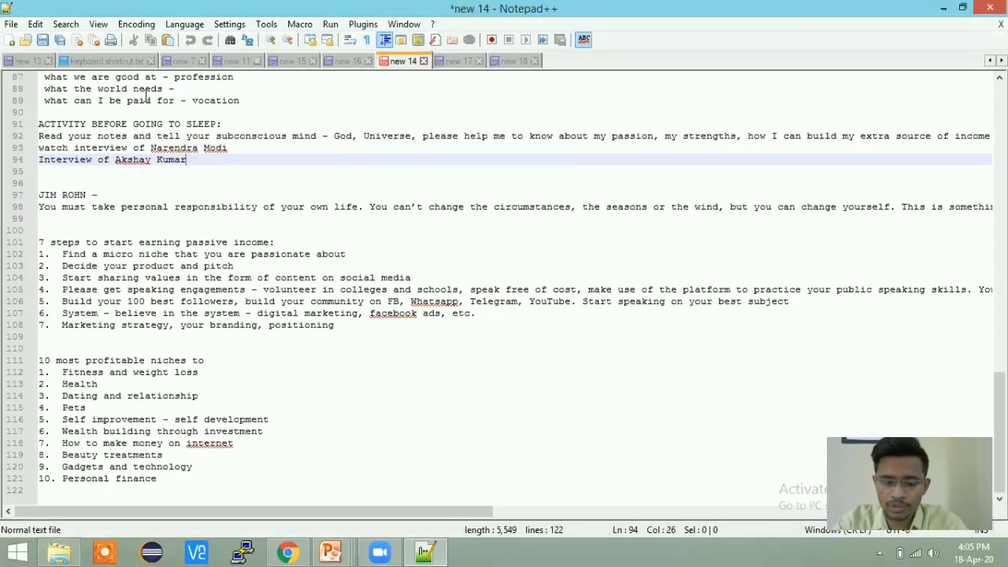
# Create a new document and note the copied write API key in it after the label "API Key -"
pyautogui.hotkey('ctrl', 'n')
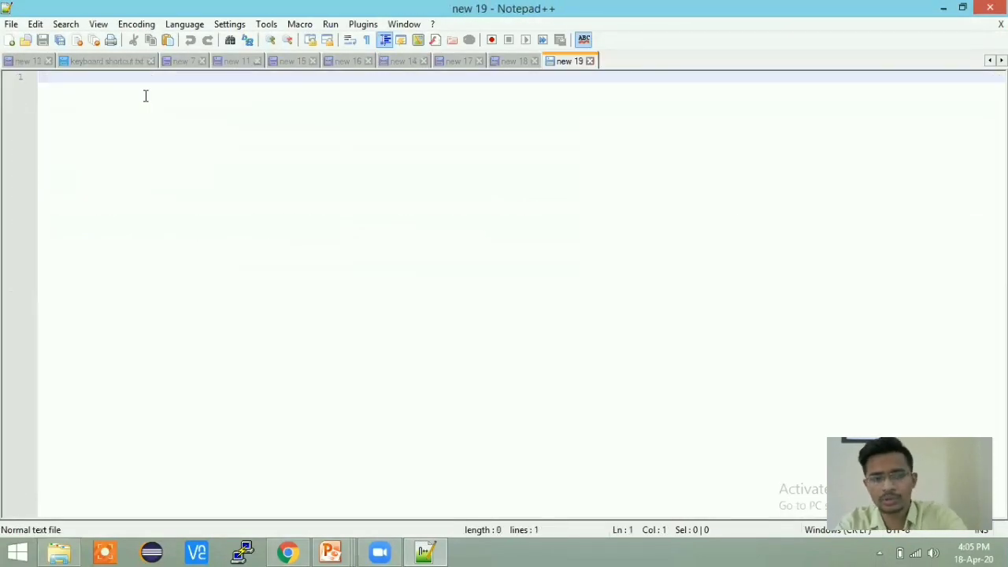
pyautogui.write('API')
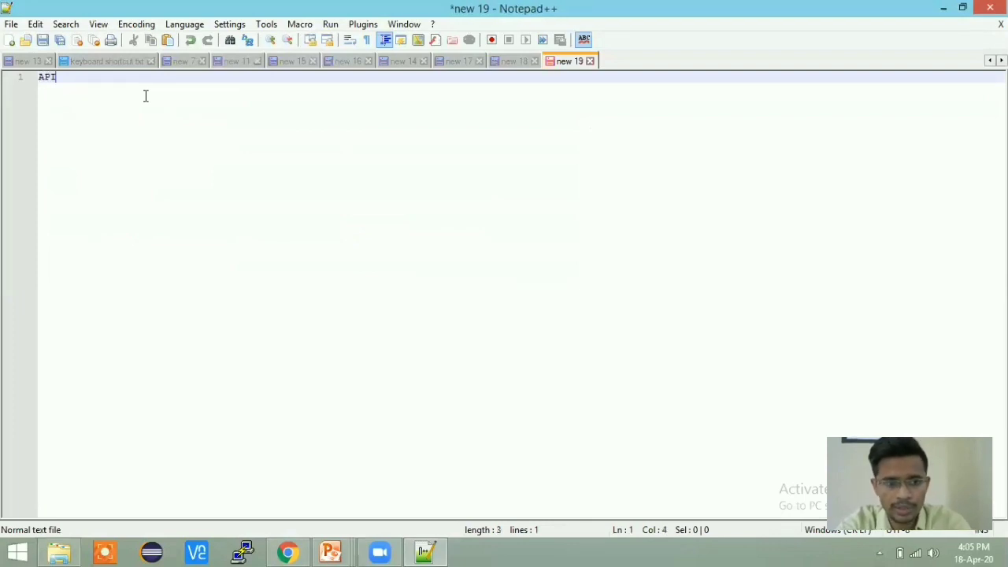
pyautogui.write(' Key -')
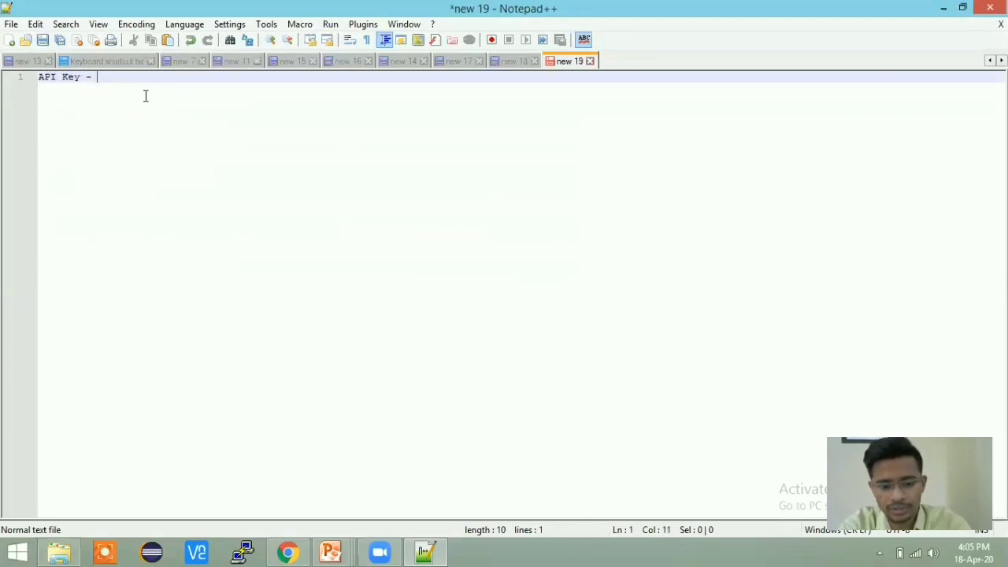
pyautogui.hotkey('ctrl', 'v')
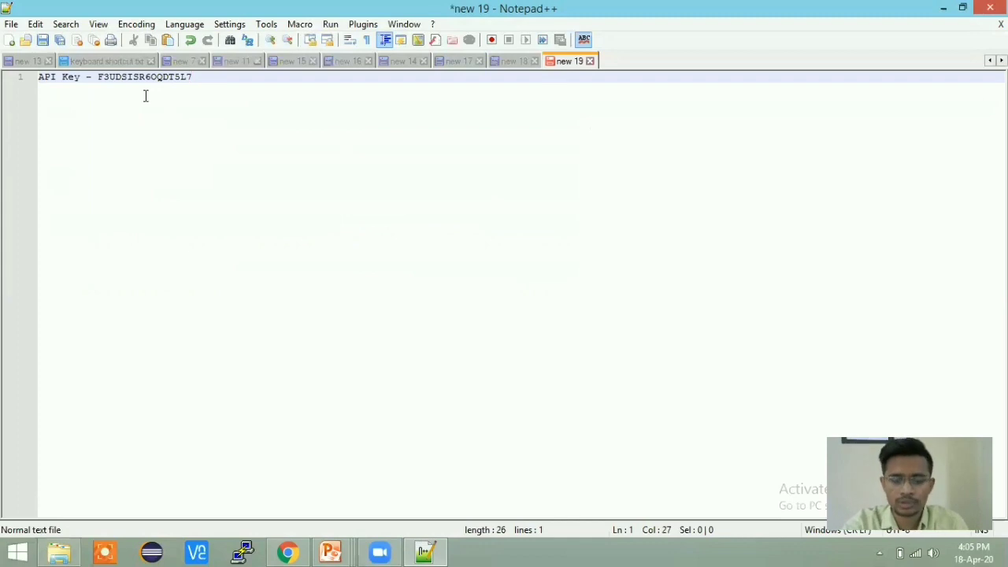
pyautogui.doubleClick(130, 78)
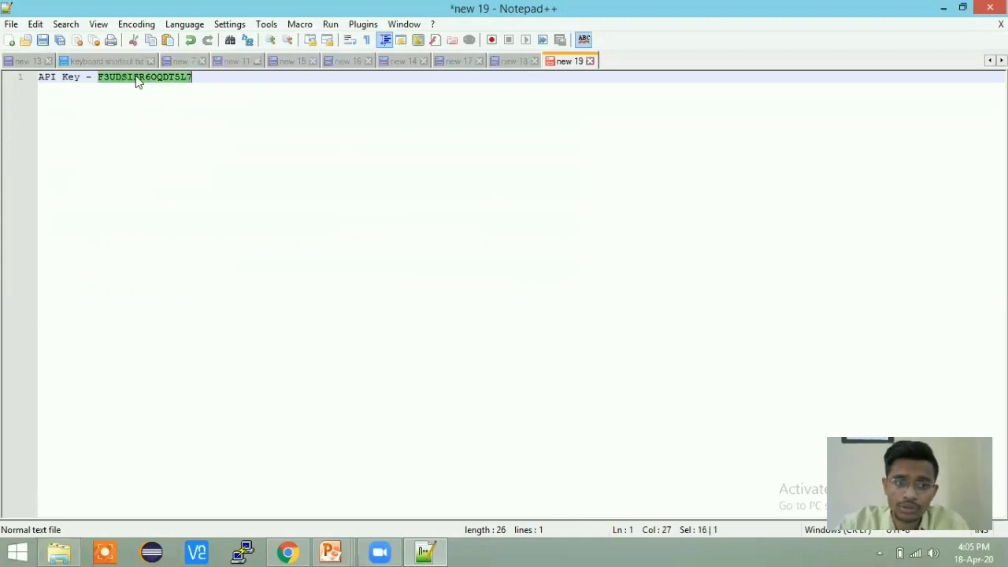
# Switch back to ThingSpeak in Chrome, highlight the write API key and look over the API keys page
pyautogui.click(946, 9)
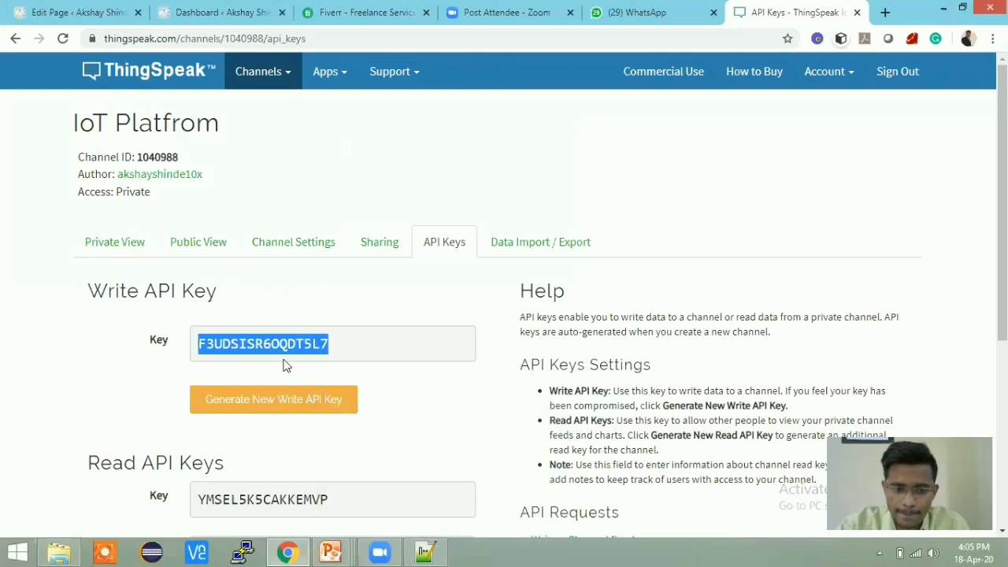
pyautogui.click(330, 354)
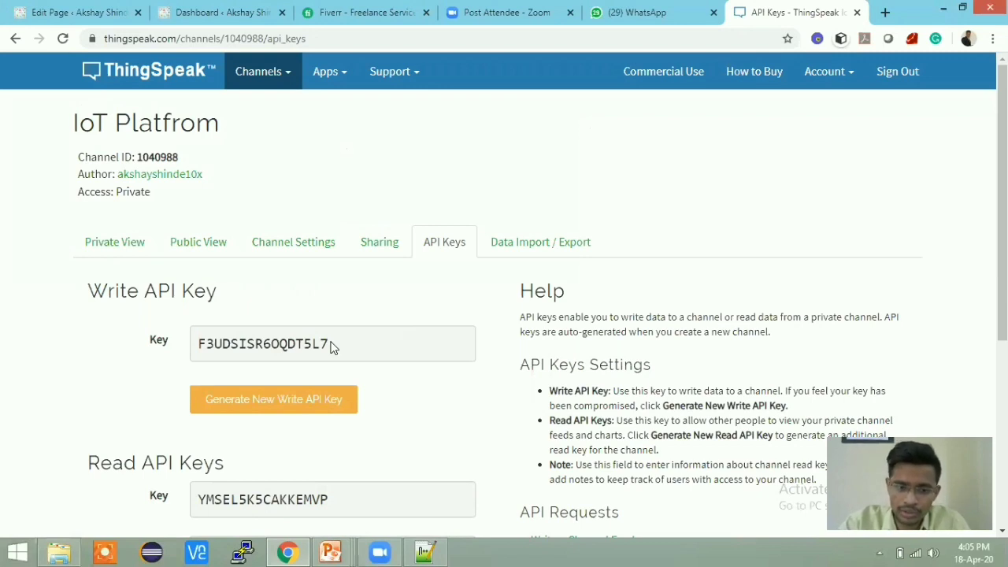
pyautogui.moveTo(331, 347); pyautogui.dragTo(351, 341)
pyautogui.click(189, 343)
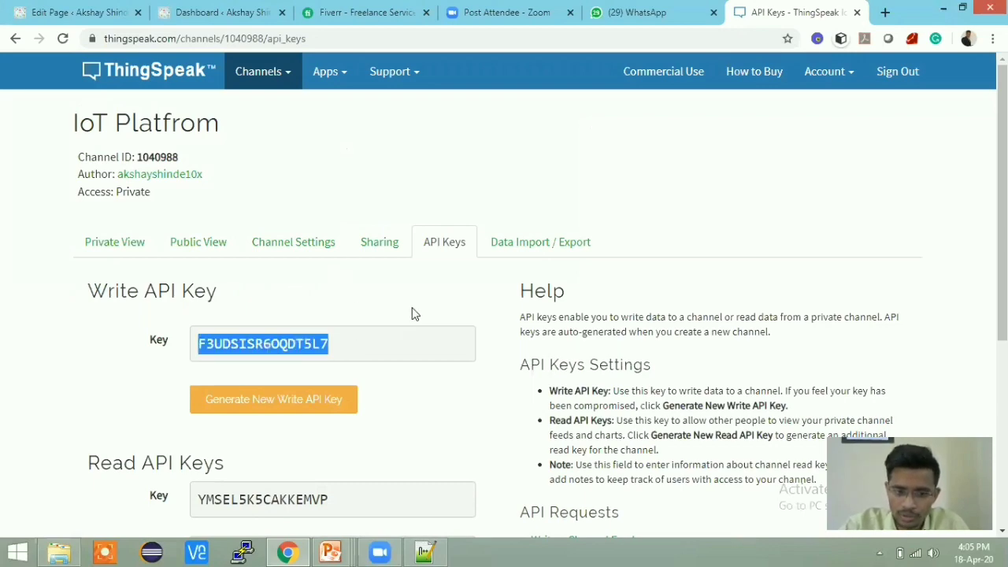
pyautogui.scroll(-4, 414, 311)
pyautogui.scroll(4, 414, 312)
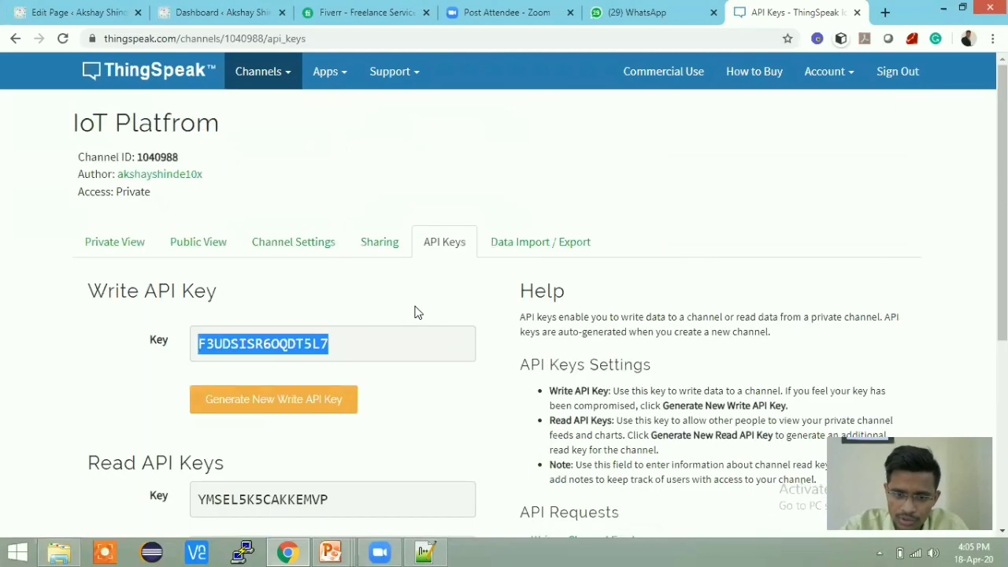